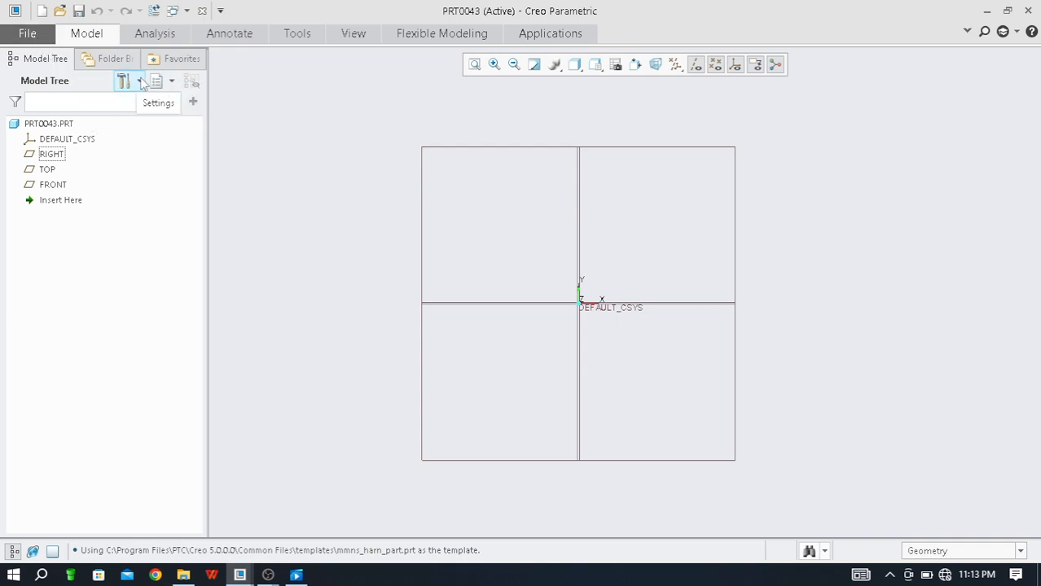
Create a new solid part named prt0049 without the default template, using the mmns_harn_part template, and maximize its window
{"action": "left_click", "coordinate": [28, 34]}
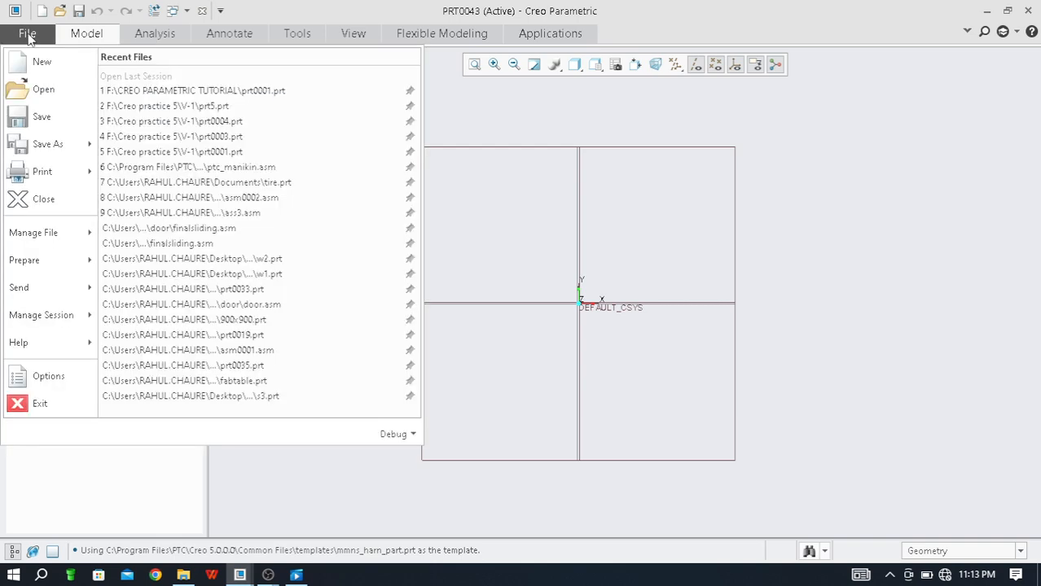
{"action": "left_click", "coordinate": [48, 63]}
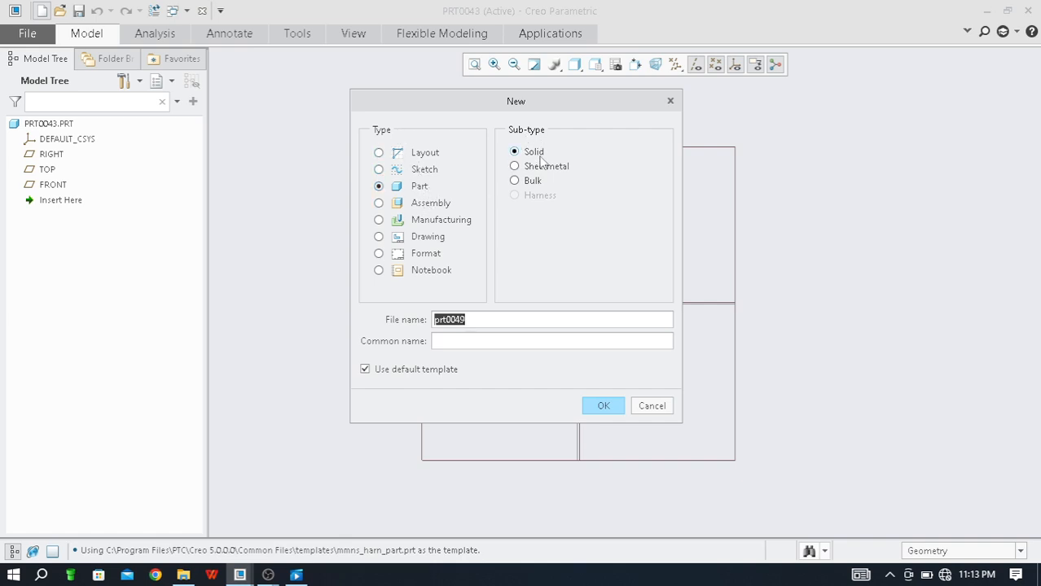
{"action": "left_click", "coordinate": [366, 370]}
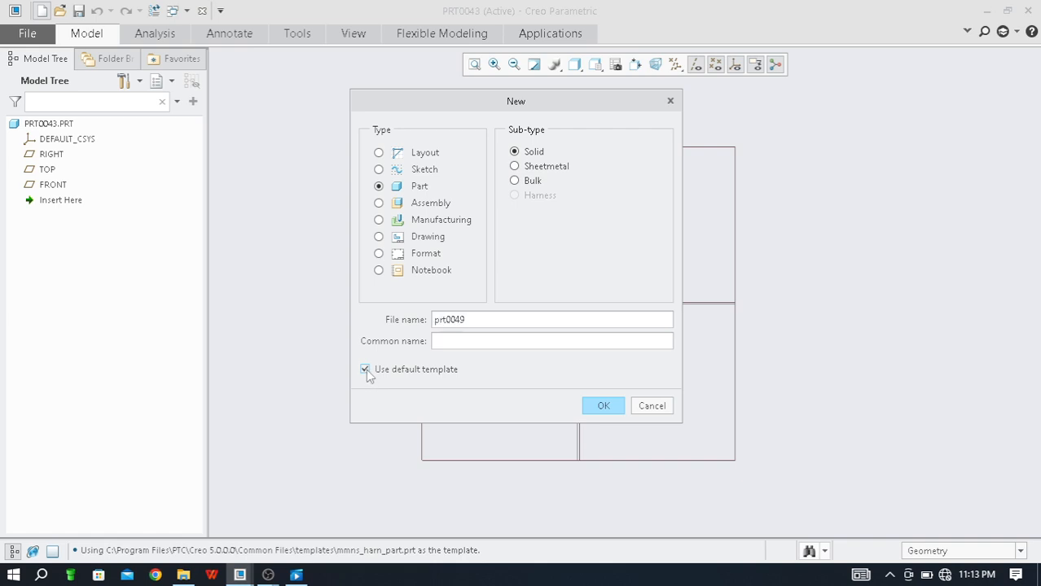
{"action": "left_click", "coordinate": [603, 406]}
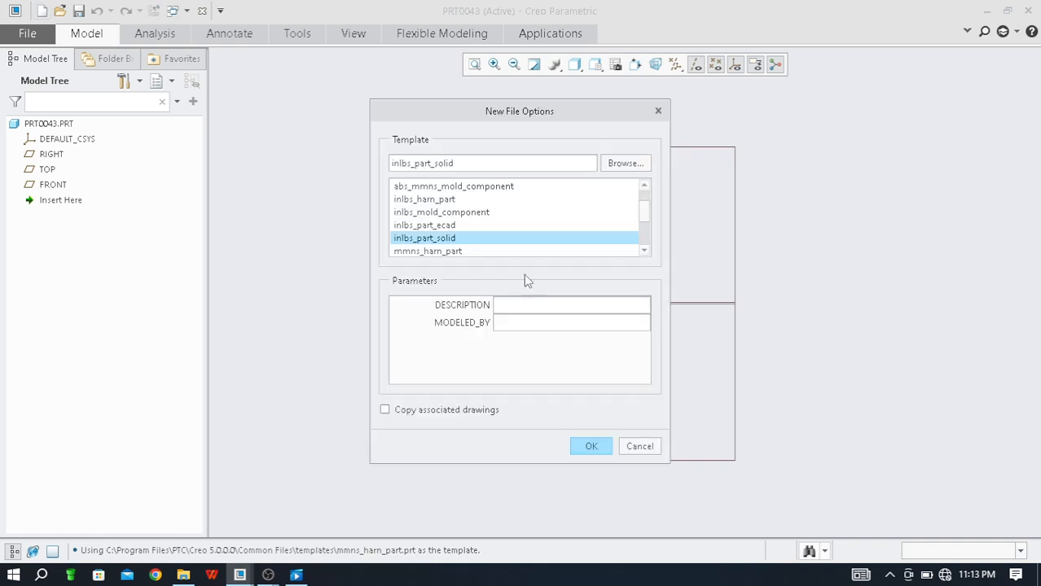
{"action": "left_click", "coordinate": [424, 251]}
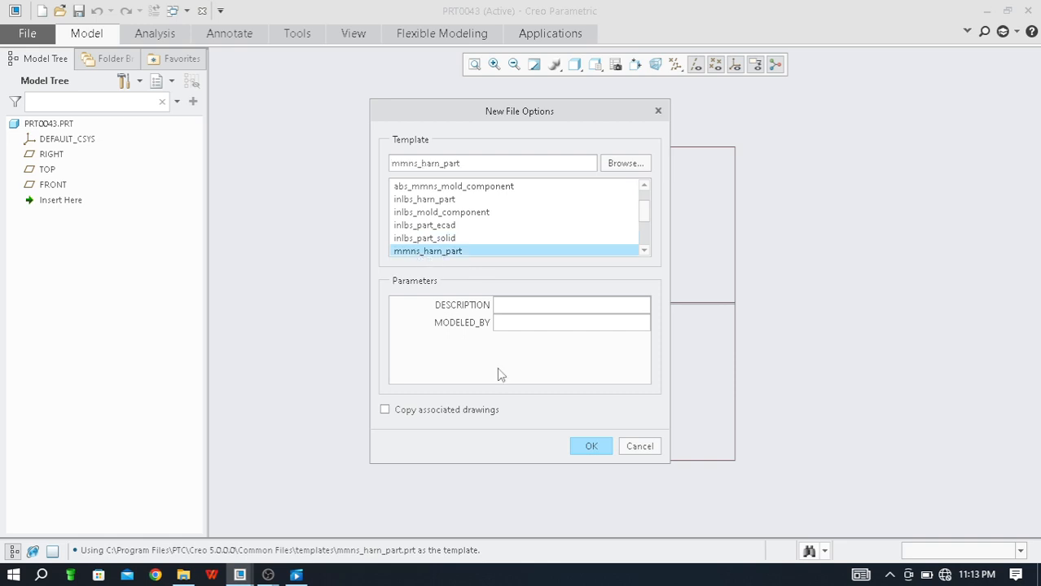
{"action": "left_click", "coordinate": [590, 448]}
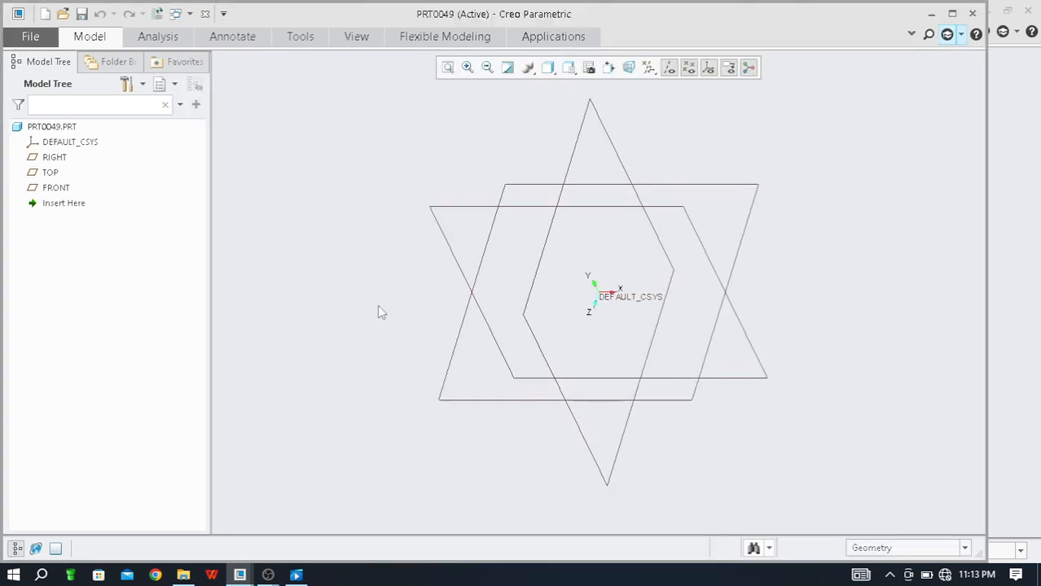
{"action": "left_click", "coordinate": [952, 14]}
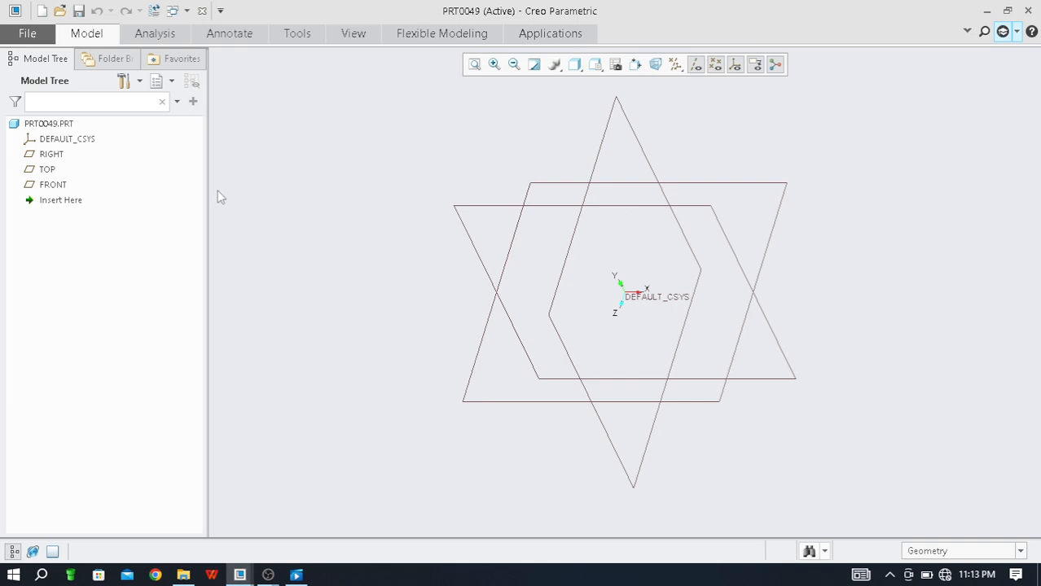
Start a sketch on the FRONT plane and orient the sketching plane parallel to the screen
{"action": "left_click", "coordinate": [56, 186]}
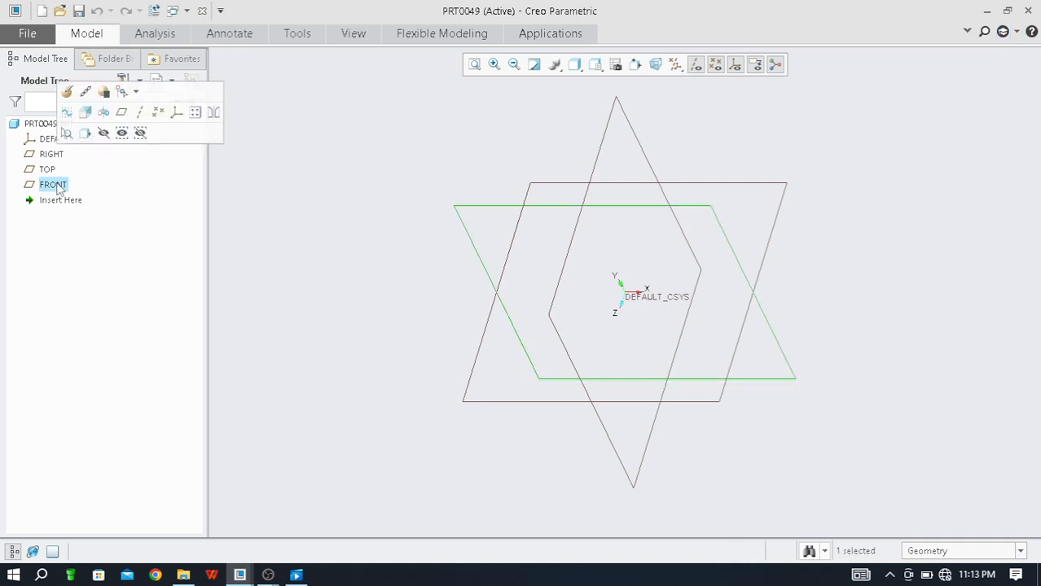
{"action": "left_click", "coordinate": [105, 38]}
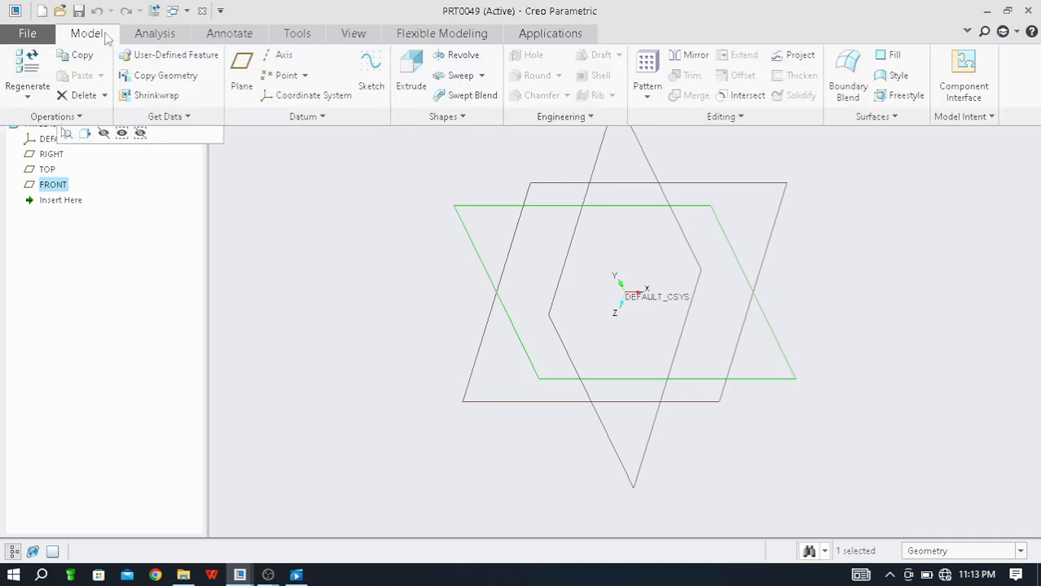
{"action": "left_click", "coordinate": [370, 64]}
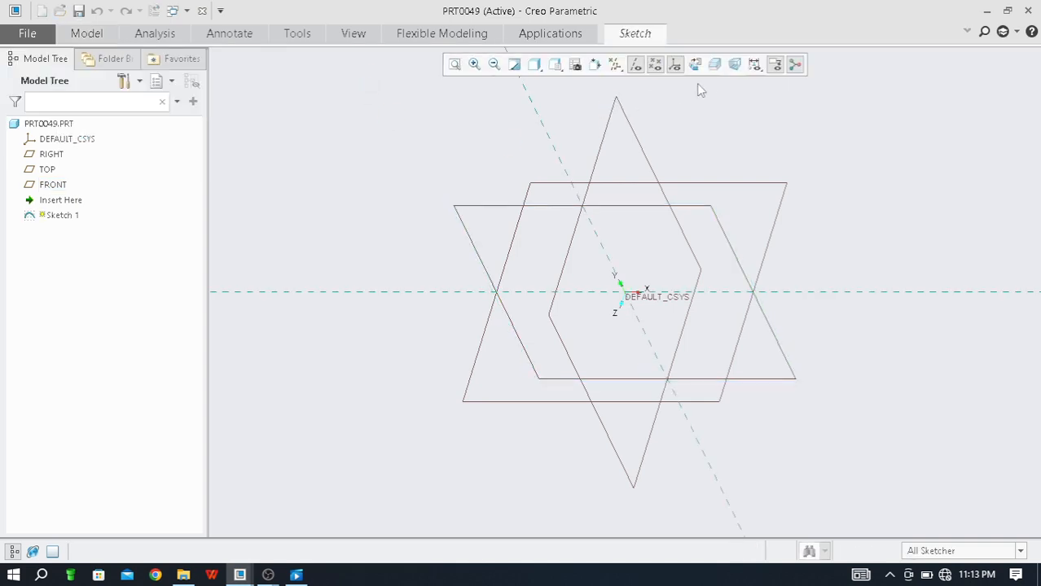
{"action": "left_click", "coordinate": [696, 65]}
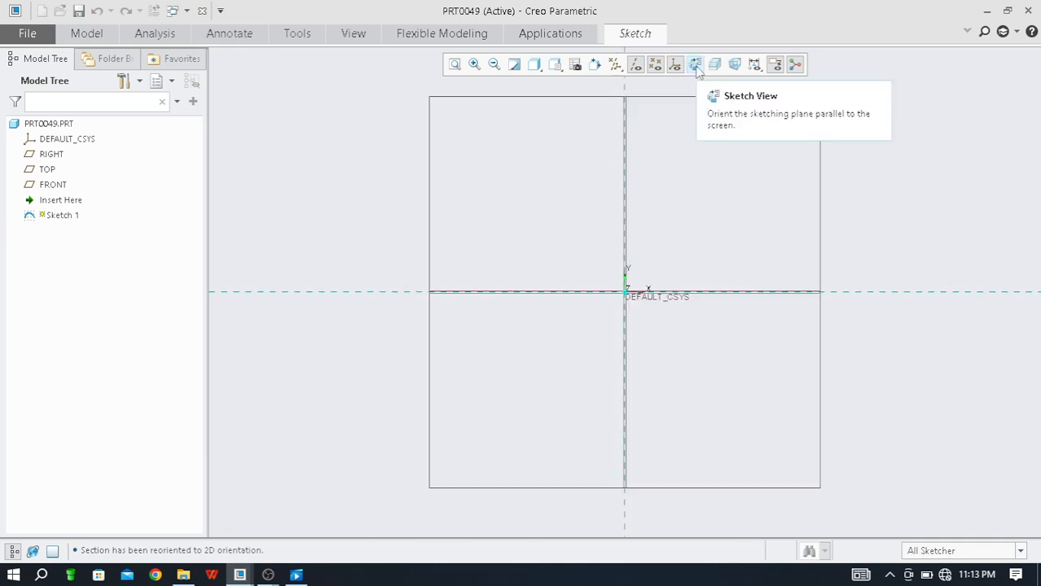
Sketch an open C-shaped line chain around the origin, about 325 long at the top, 281 high and 335 long at the bottom
{"action": "left_click", "coordinate": [634, 36]}
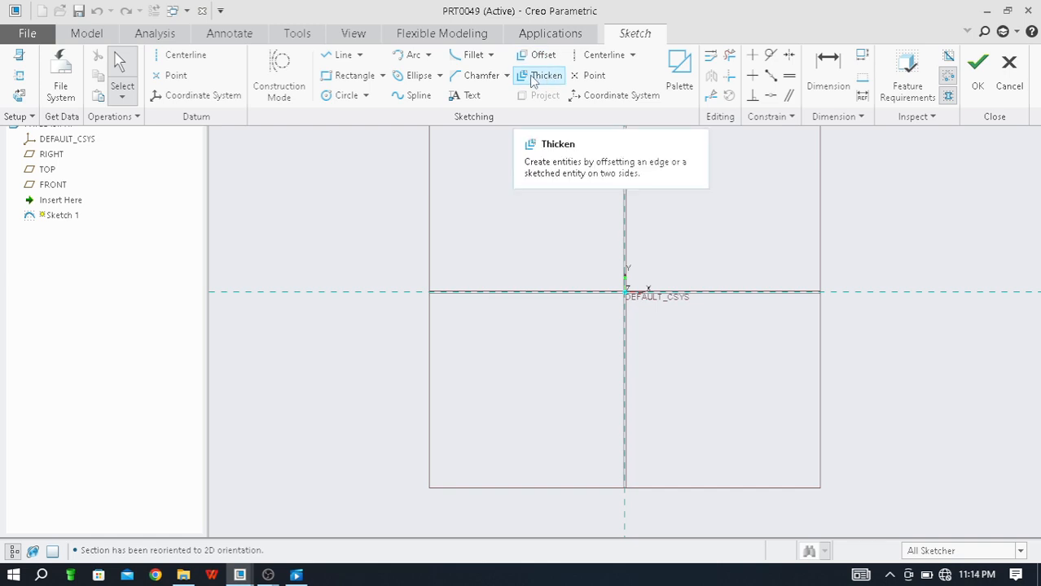
{"action": "left_click", "coordinate": [343, 60]}
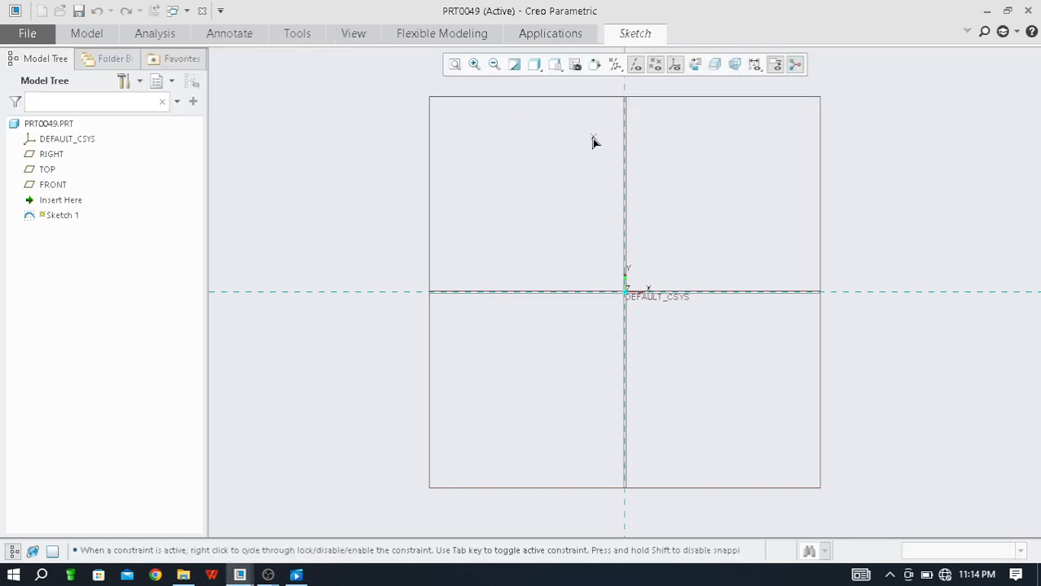
{"action": "left_click", "coordinate": [489, 193]}
{"action": "left_click", "coordinate": [739, 193]}
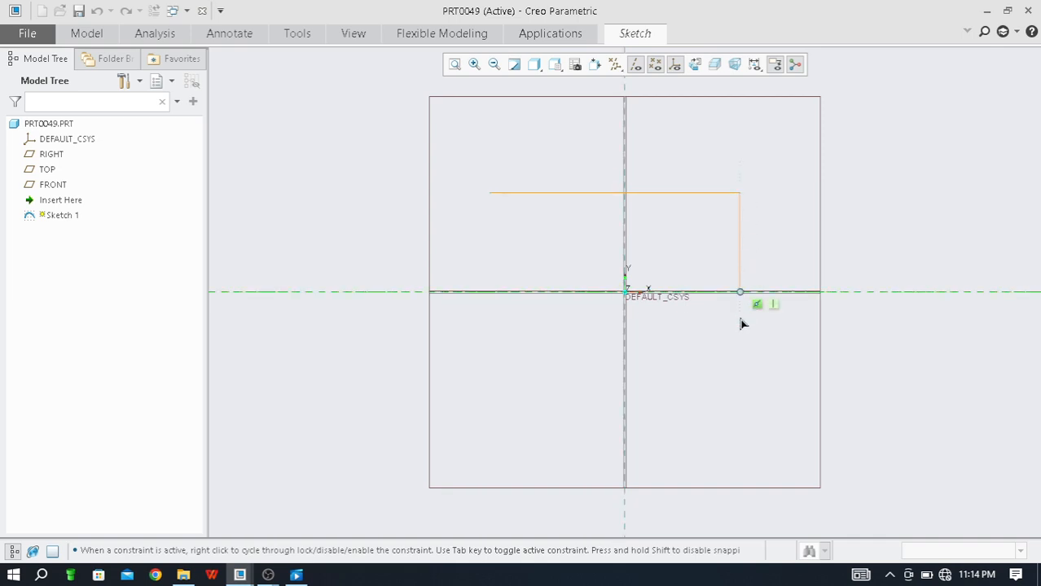
{"action": "left_click", "coordinate": [740, 409]}
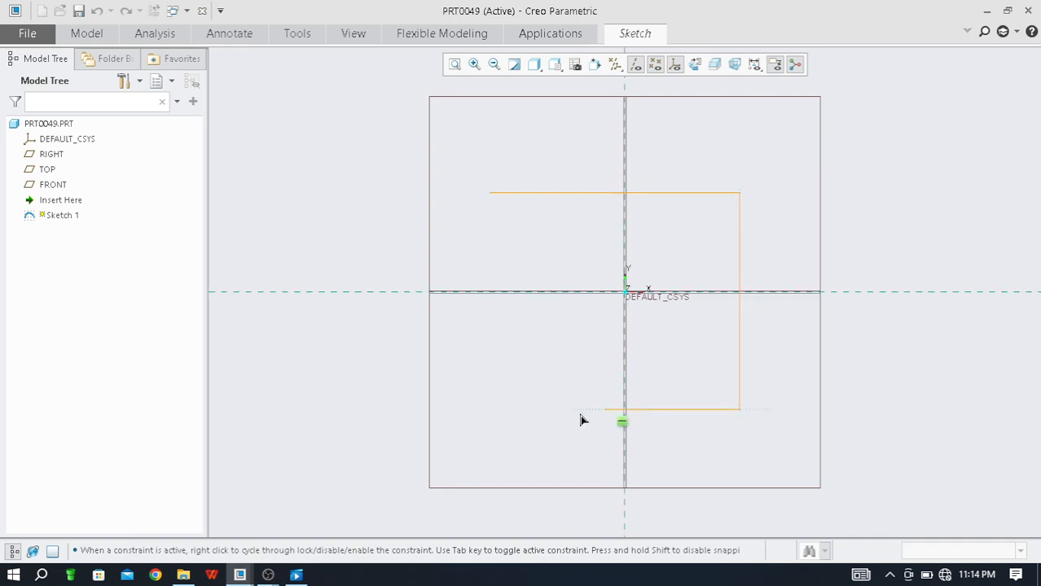
{"action": "left_click", "coordinate": [482, 412]}
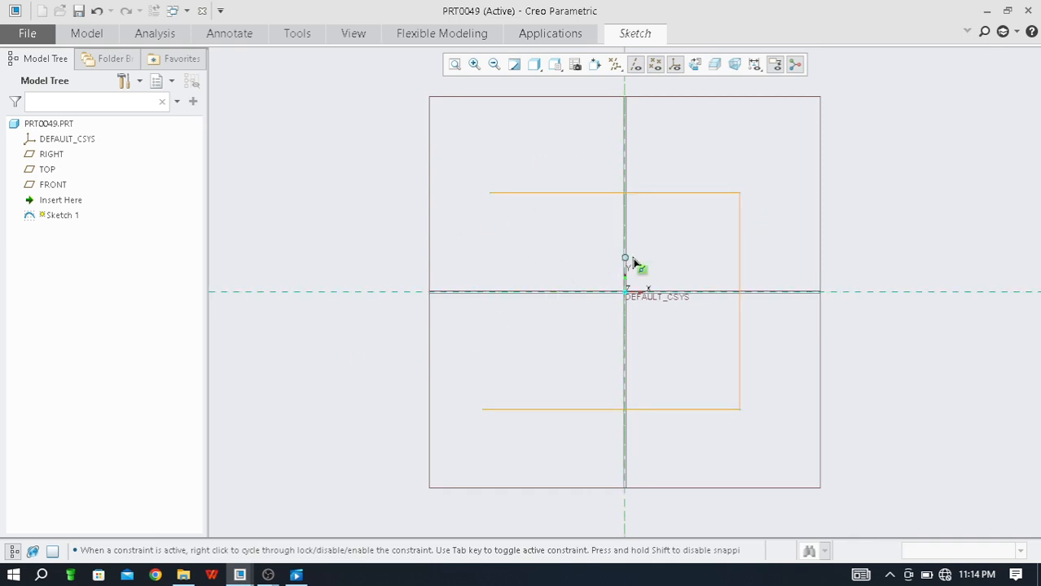
{"action": "middle_click", "coordinate": [486, 363]}
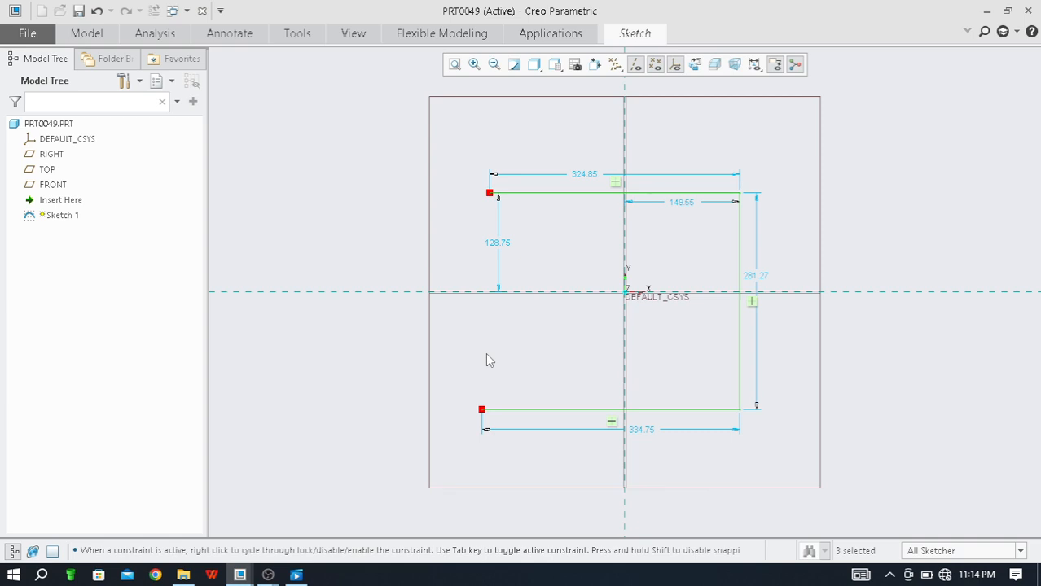
{"action": "left_click", "coordinate": [521, 322]}
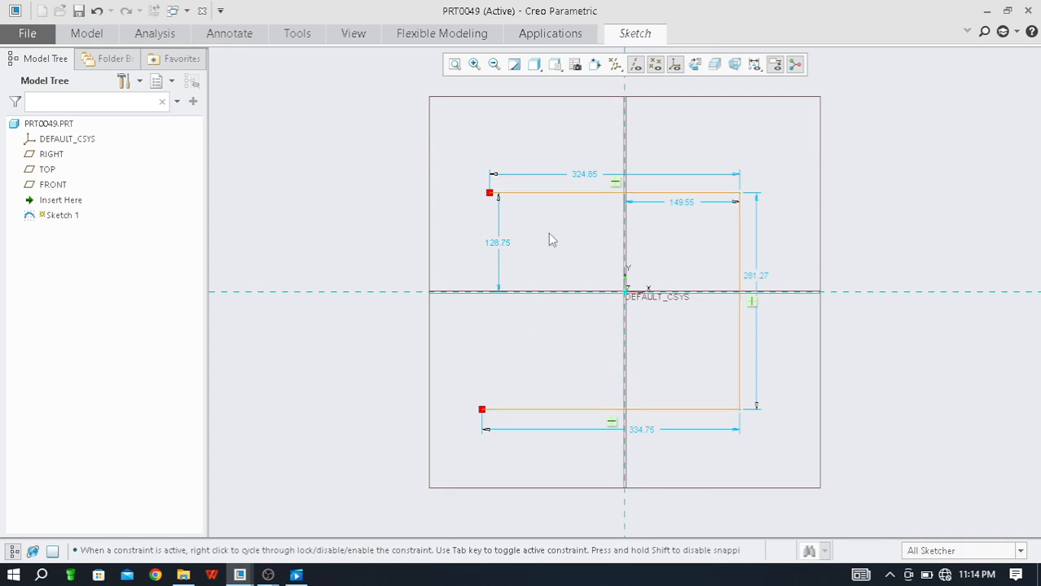
{"action": "scroll", "coordinate": [720, 226], "scroll_direction": "up", "scroll_amount": 1}
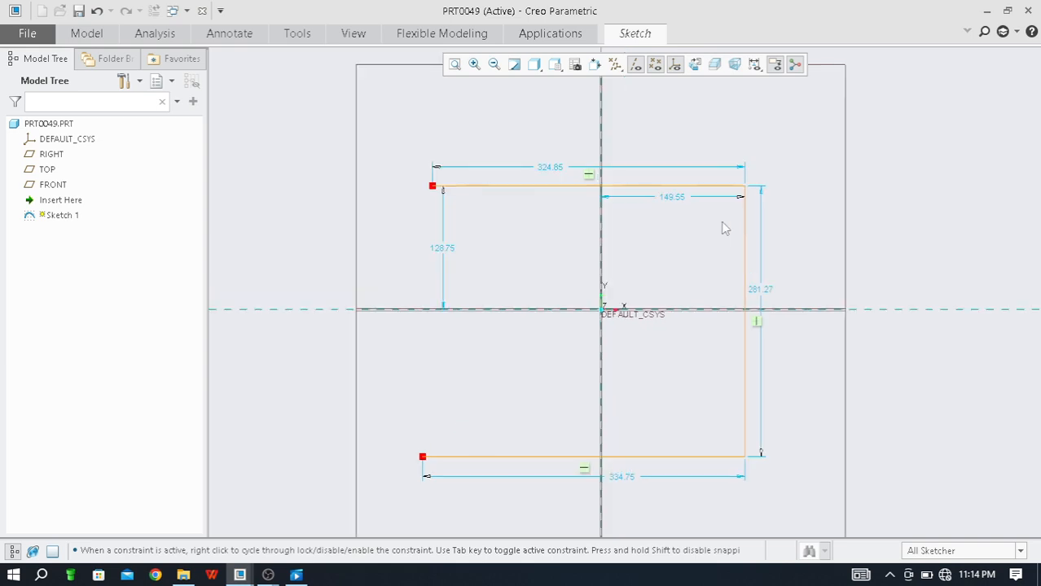
{"action": "scroll", "coordinate": [554, 211], "scroll_direction": "down", "scroll_amount": 1}
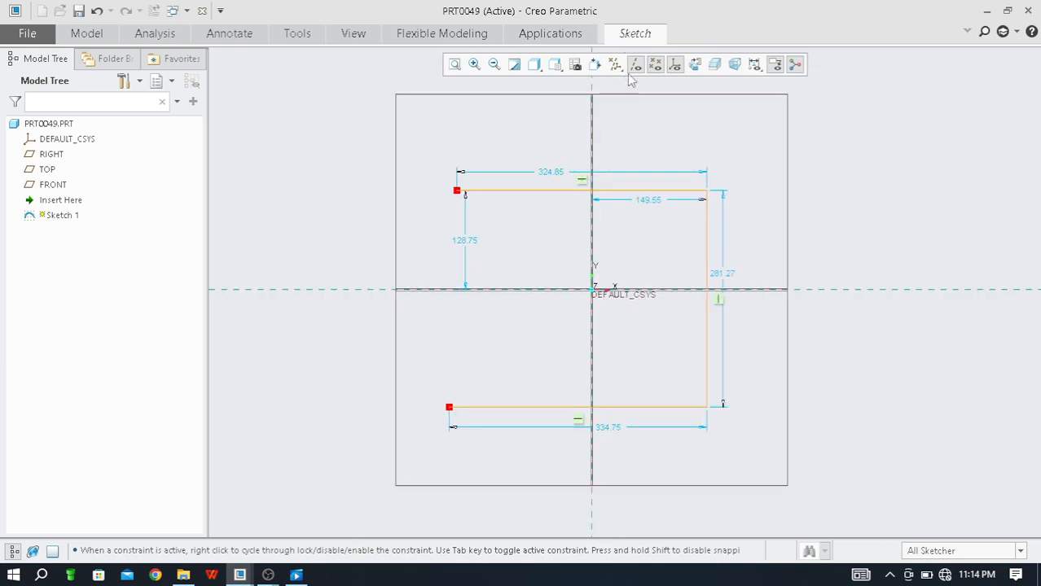
Thicken the upper horizontal line as a single edge with open end caps, using thickness 10 and offset 30
{"action": "left_click", "coordinate": [625, 38]}
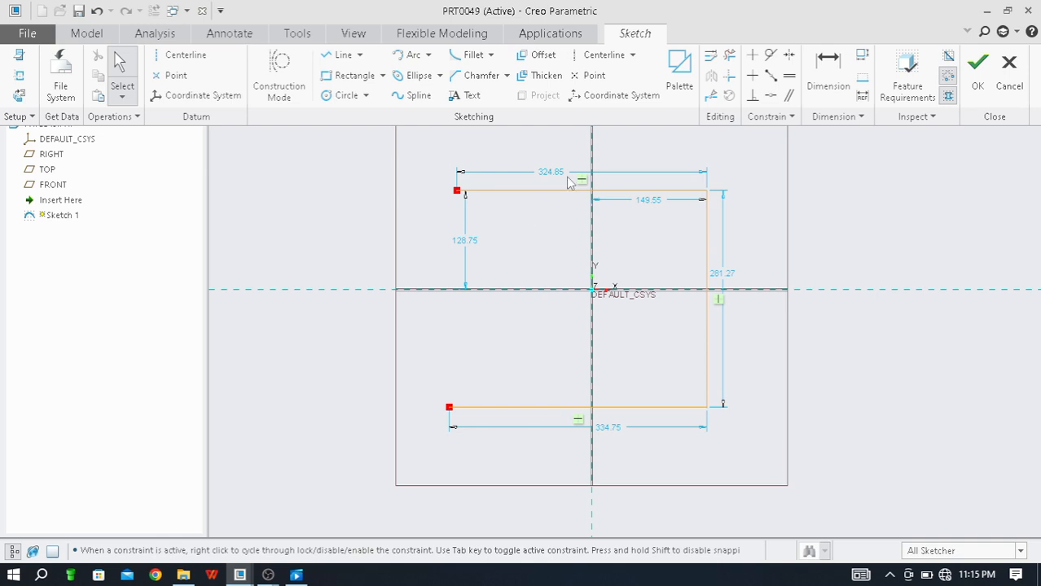
{"action": "left_click", "coordinate": [539, 77]}
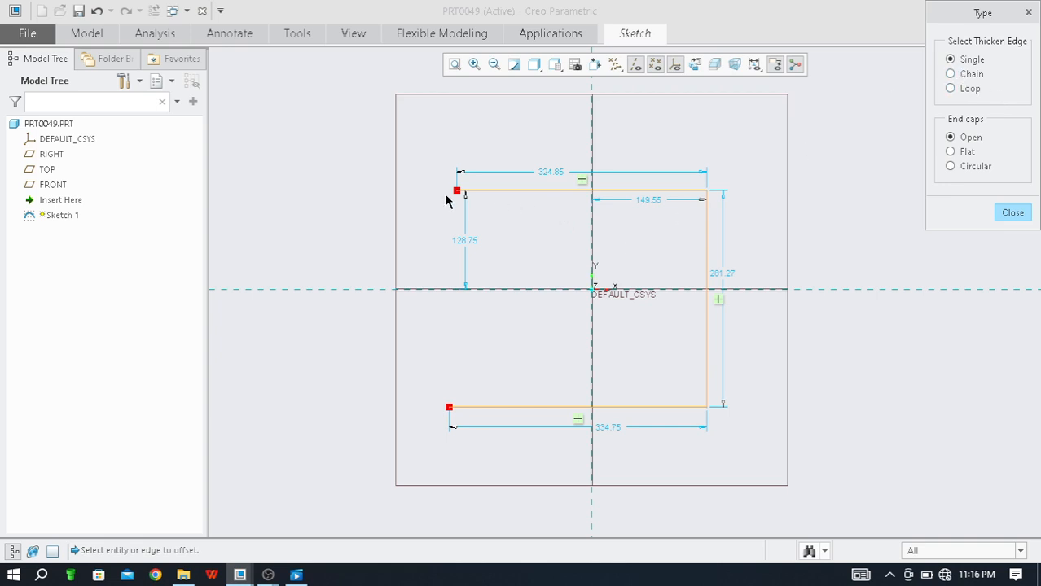
{"action": "left_click", "coordinate": [547, 191]}
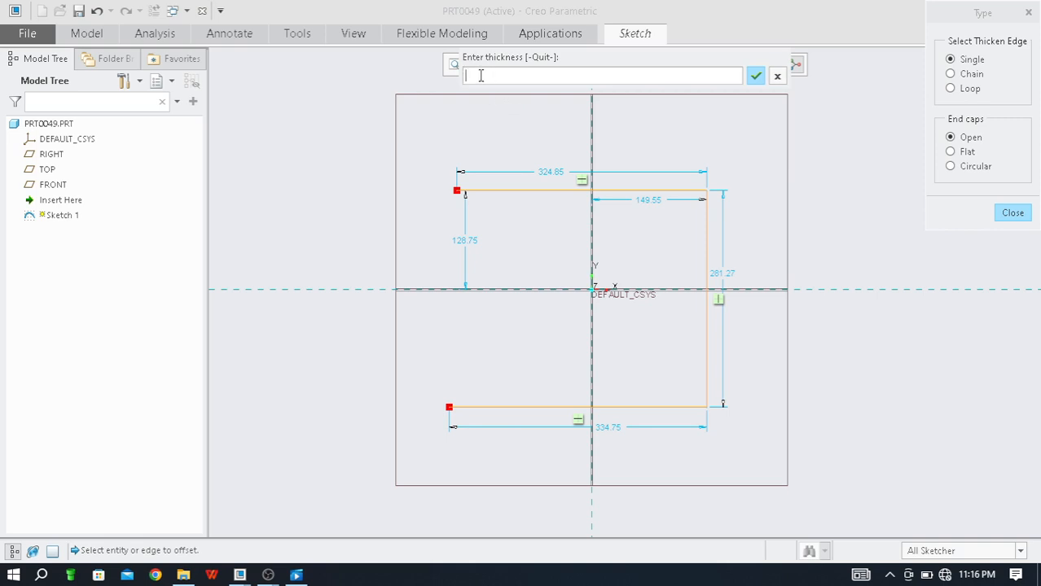
{"action": "type", "text": "10"}
{"action": "left_click", "coordinate": [755, 79]}
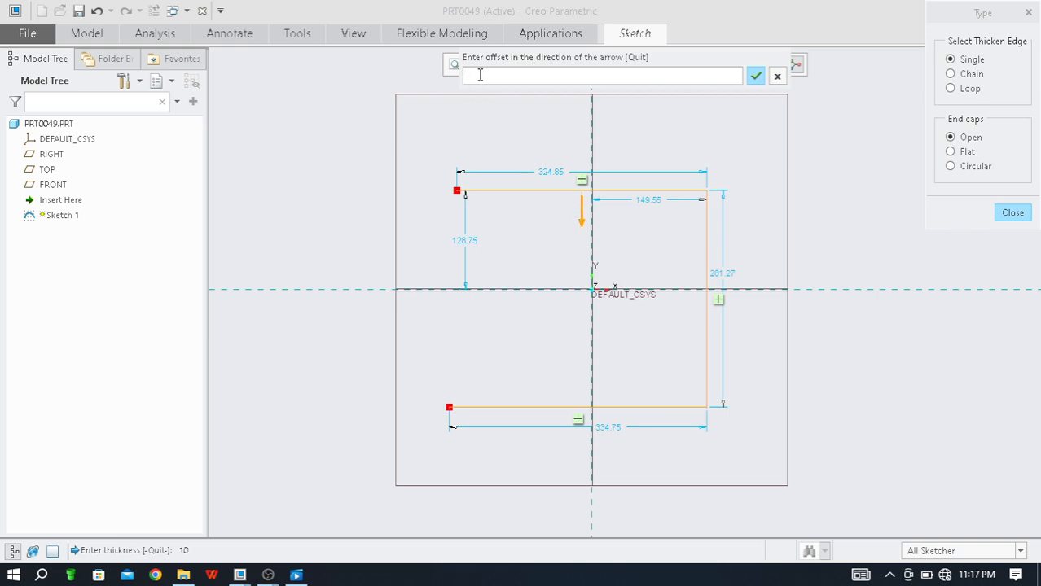
{"action": "type", "text": "30"}
{"action": "left_click", "coordinate": [756, 77]}
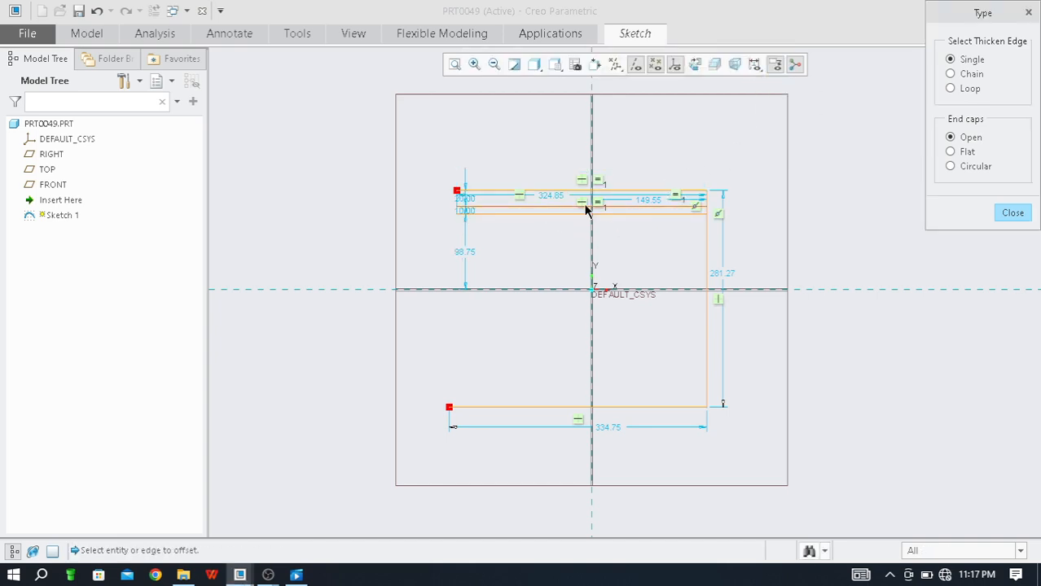
Examine the spacing dimensions between the upper horizontal line and its two thickened offset lines
{"action": "scroll", "coordinate": [604, 209], "scroll_direction": "up", "scroll_amount": 3}
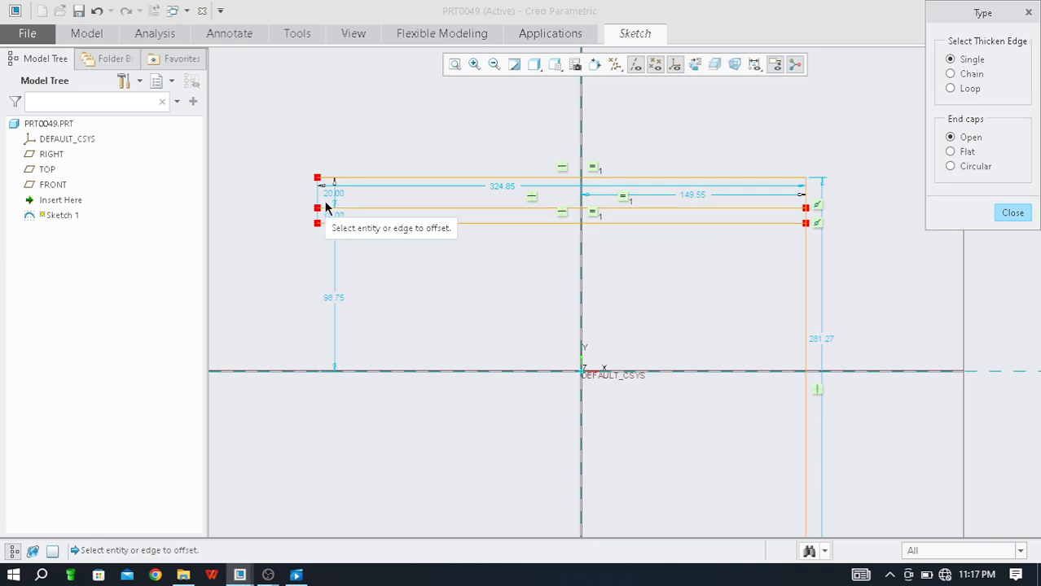
{"action": "scroll", "coordinate": [342, 208], "scroll_direction": "up", "scroll_amount": 3}
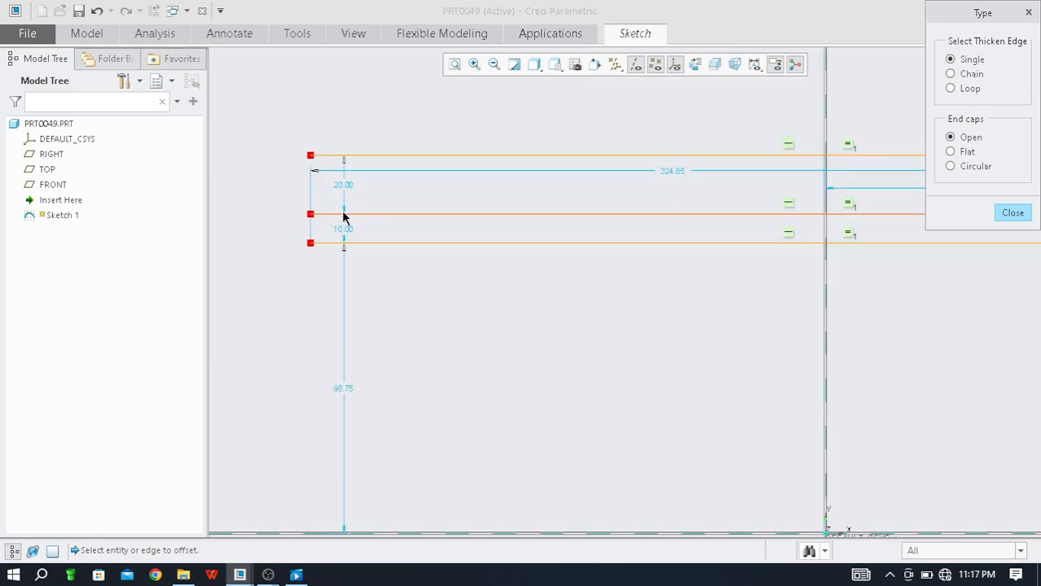
{"action": "scroll", "coordinate": [326, 208], "scroll_direction": "down", "scroll_amount": 2}
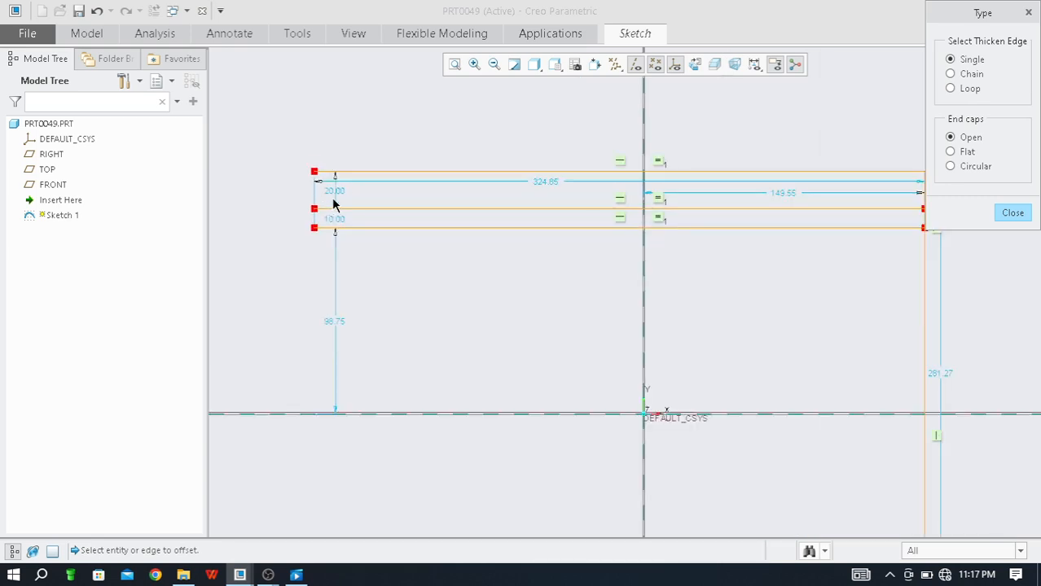
{"action": "scroll", "coordinate": [334, 200], "scroll_direction": "up", "scroll_amount": 3}
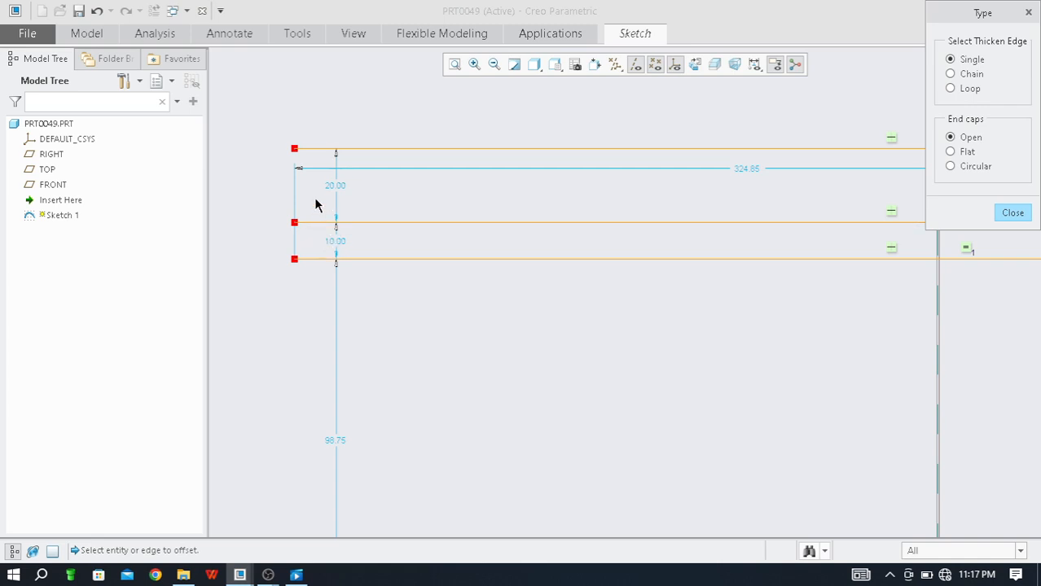
{"action": "scroll", "coordinate": [318, 206], "scroll_direction": "down", "scroll_amount": 2}
{"action": "scroll", "coordinate": [319, 206], "scroll_direction": "down", "scroll_amount": 1}
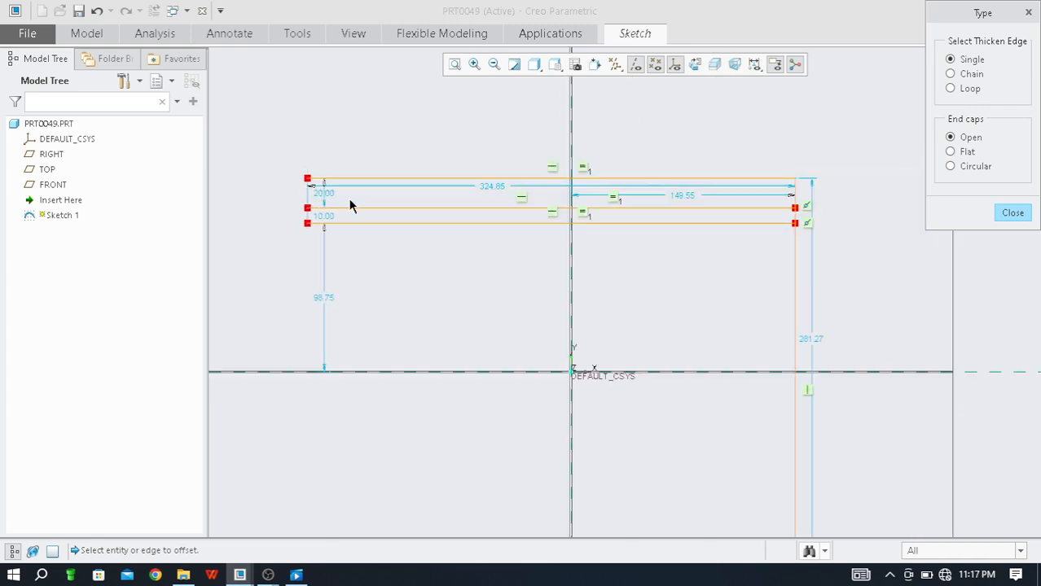
{"action": "scroll", "coordinate": [460, 192], "scroll_direction": "down", "scroll_amount": 2}
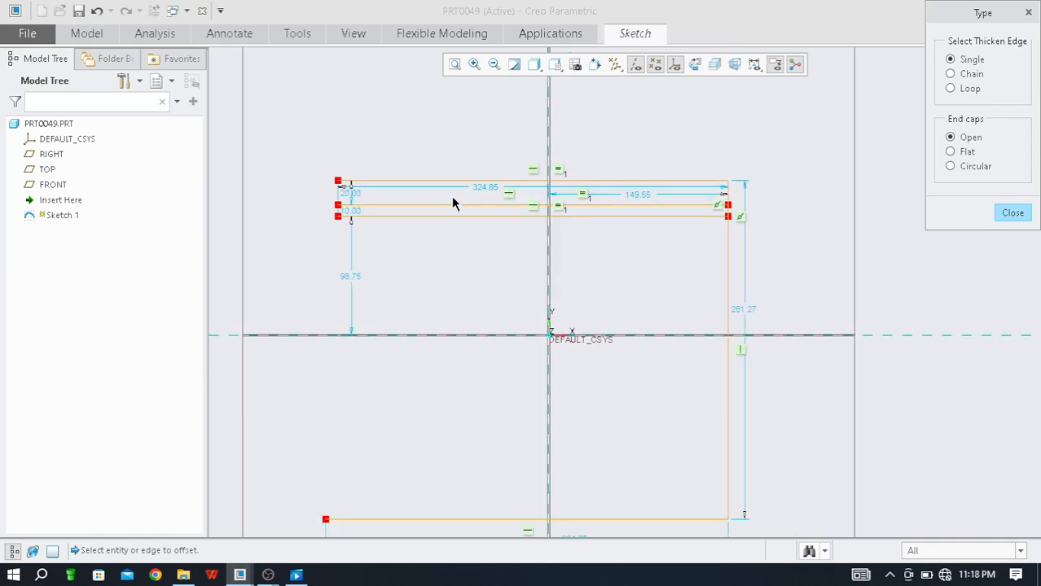
{"action": "scroll", "coordinate": [597, 214], "scroll_direction": "up", "scroll_amount": 1}
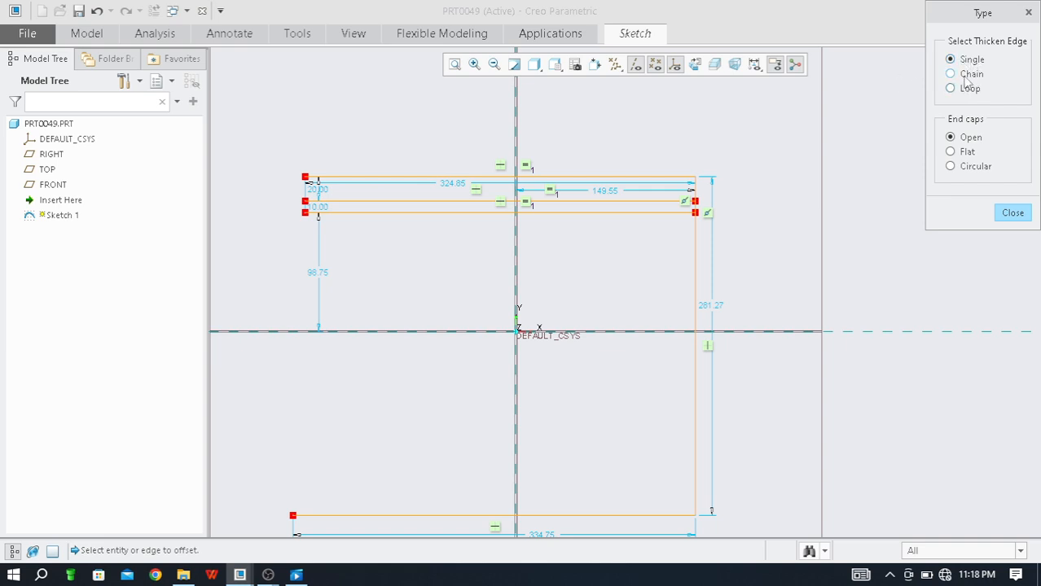
{"action": "scroll", "coordinate": [706, 152], "scroll_direction": "down", "scroll_amount": 1}
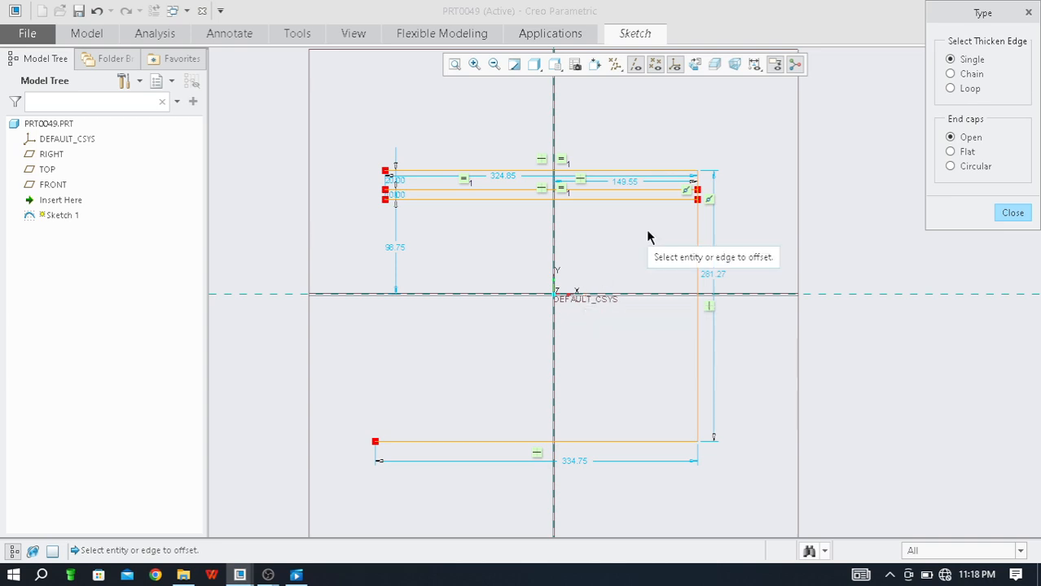
Undo the thickening of the upper horizontal line
{"action": "key", "text": "ctrl+z"}
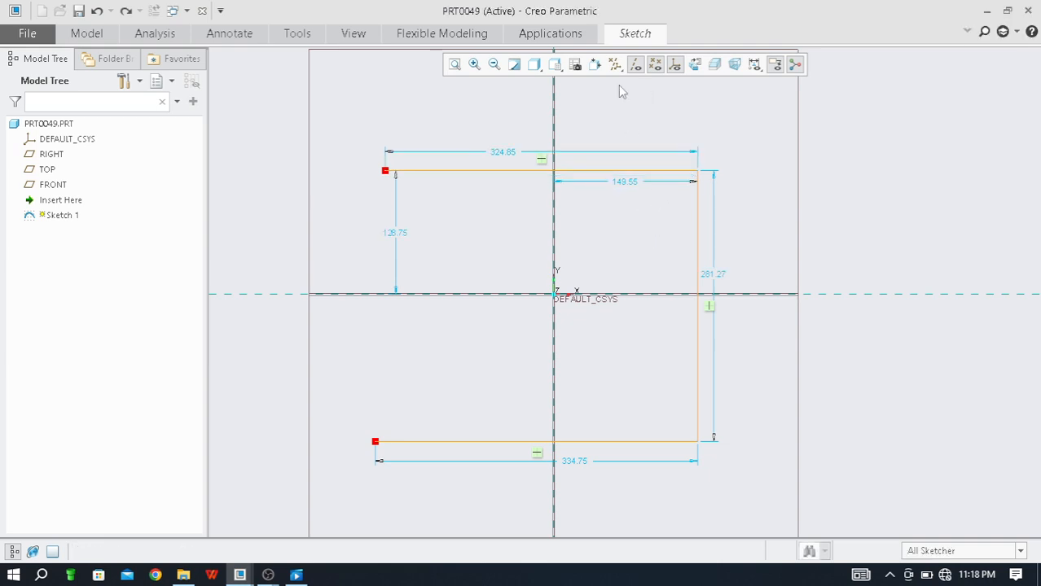
Thicken the upper horizontal line as a single edge with open end caps, using thickness 10 and offset -30
{"action": "left_click", "coordinate": [636, 34]}
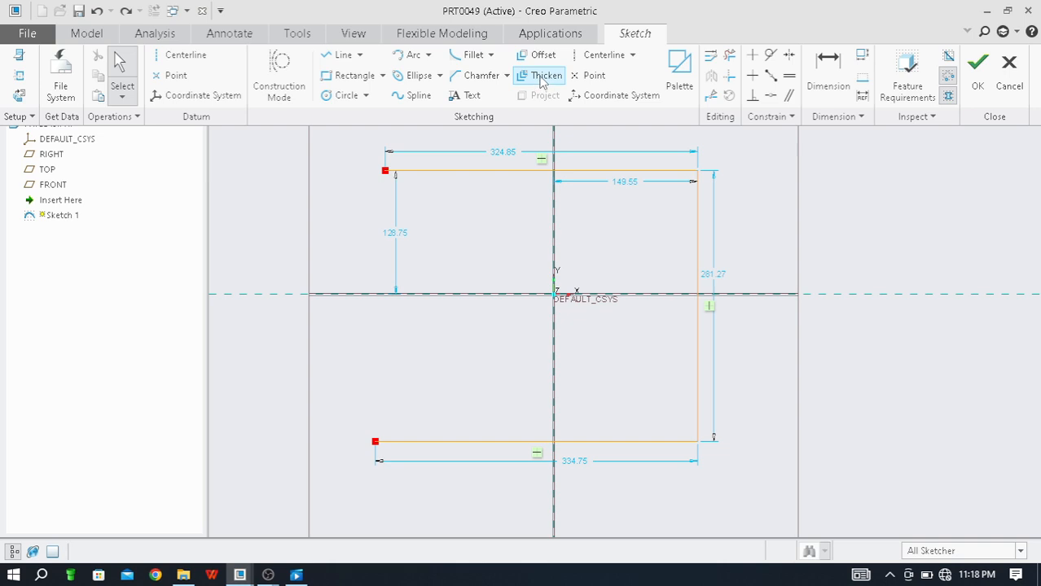
{"action": "left_click", "coordinate": [543, 78]}
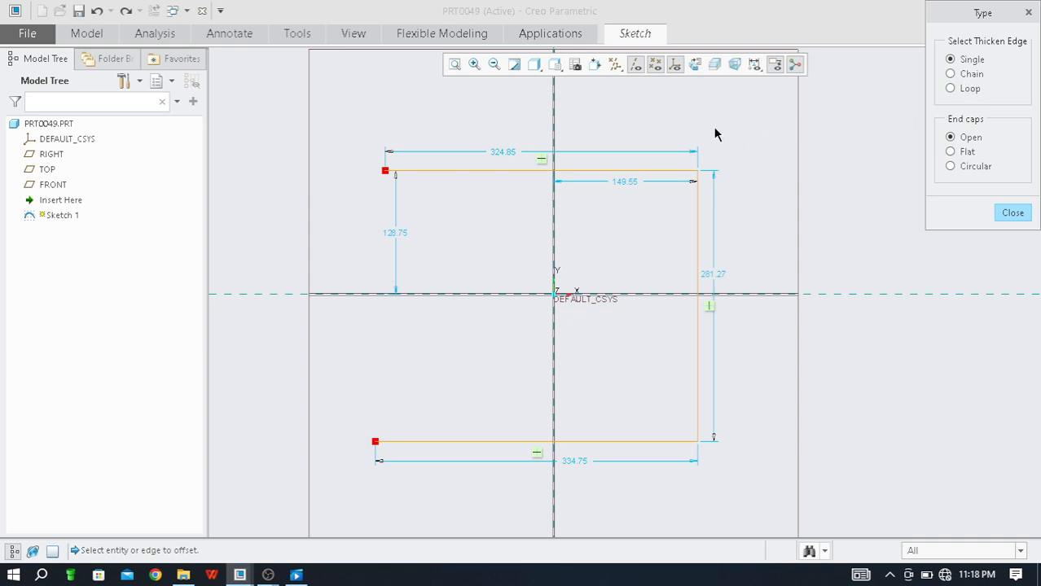
{"action": "left_click", "coordinate": [565, 172]}
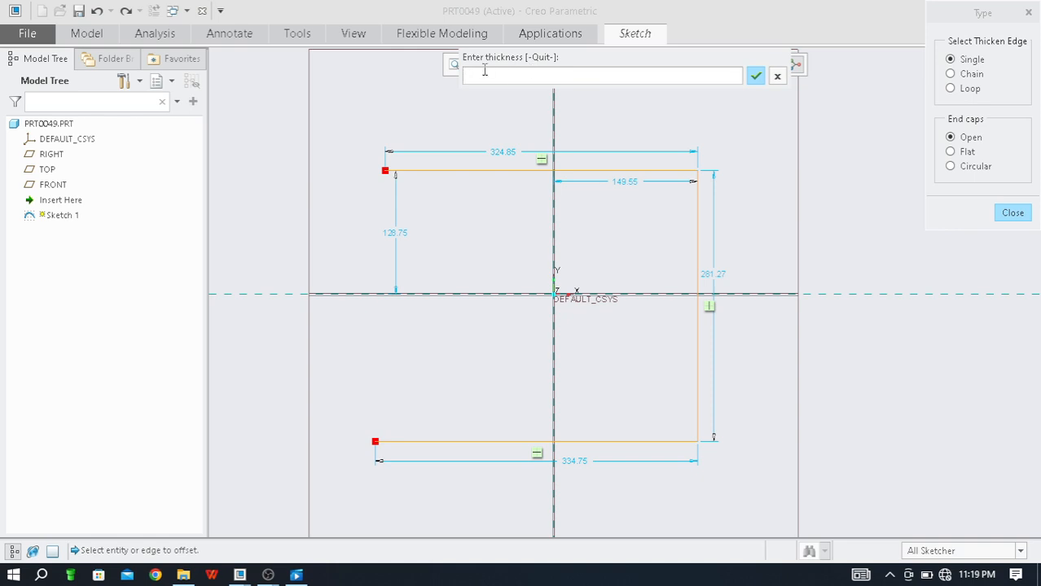
{"action": "type", "text": "10"}
{"action": "left_click", "coordinate": [756, 78]}
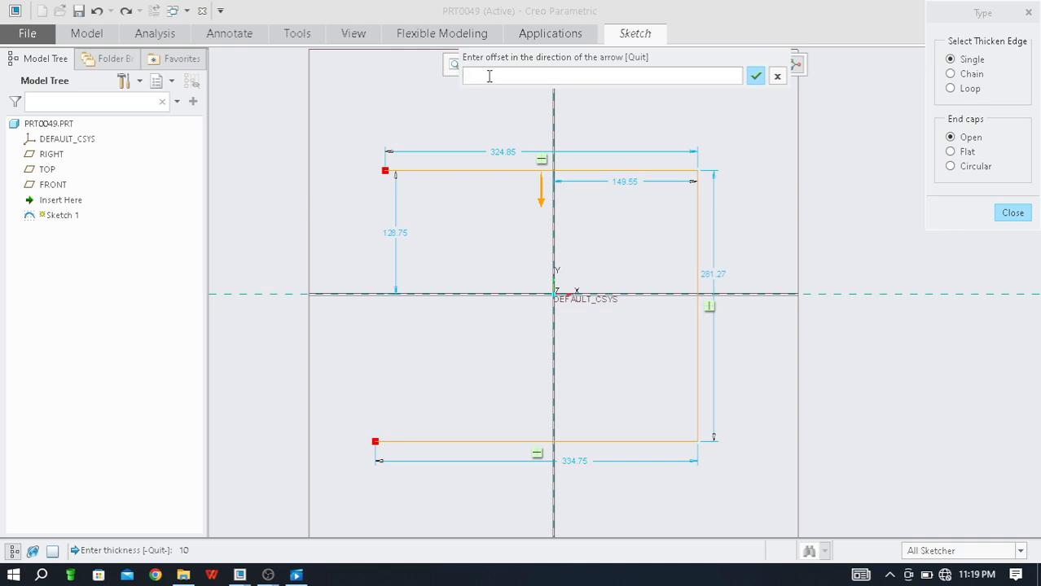
{"action": "type", "text": "-30"}
{"action": "left_click", "coordinate": [756, 75]}
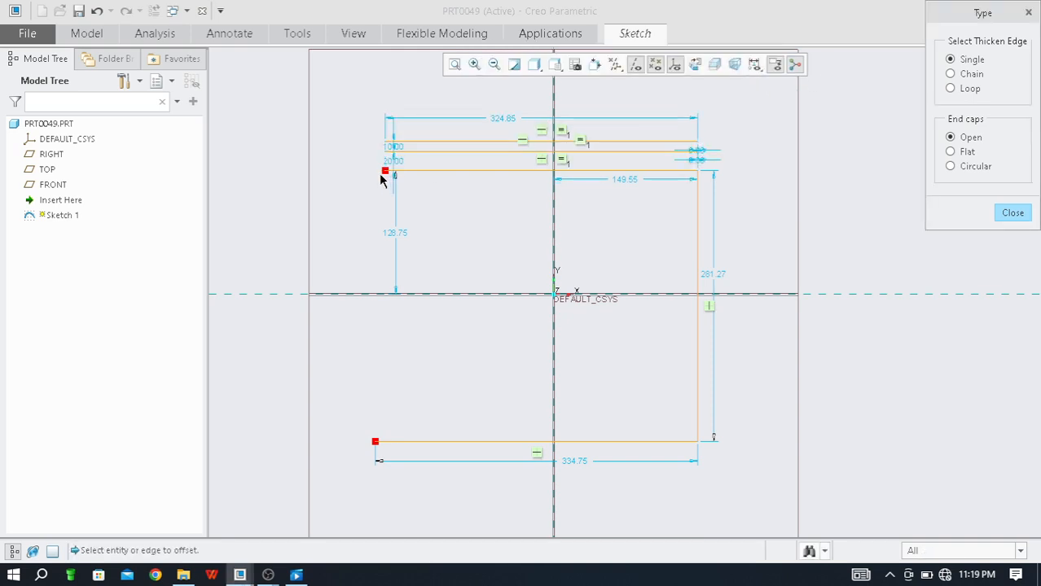
Examine the open ends and spacing dimensions of the two offset lines above the upper horizontal line
{"action": "scroll", "coordinate": [528, 147], "scroll_direction": "down", "scroll_amount": 1}
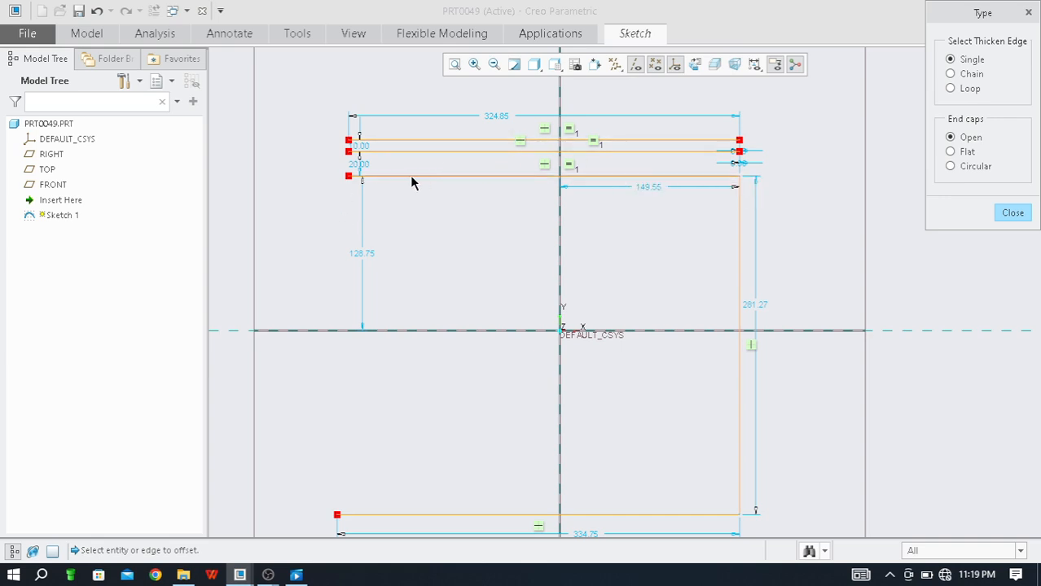
{"action": "scroll", "coordinate": [403, 178], "scroll_direction": "up", "scroll_amount": 1}
{"action": "scroll", "coordinate": [559, 171], "scroll_direction": "down", "scroll_amount": 1}
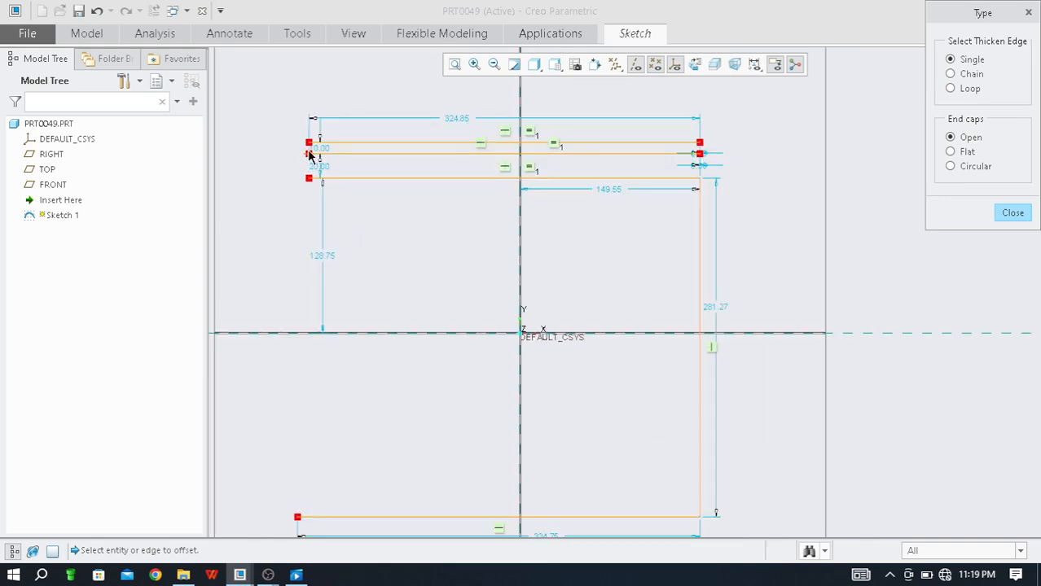
{"action": "scroll", "coordinate": [310, 155], "scroll_direction": "down", "scroll_amount": 3}
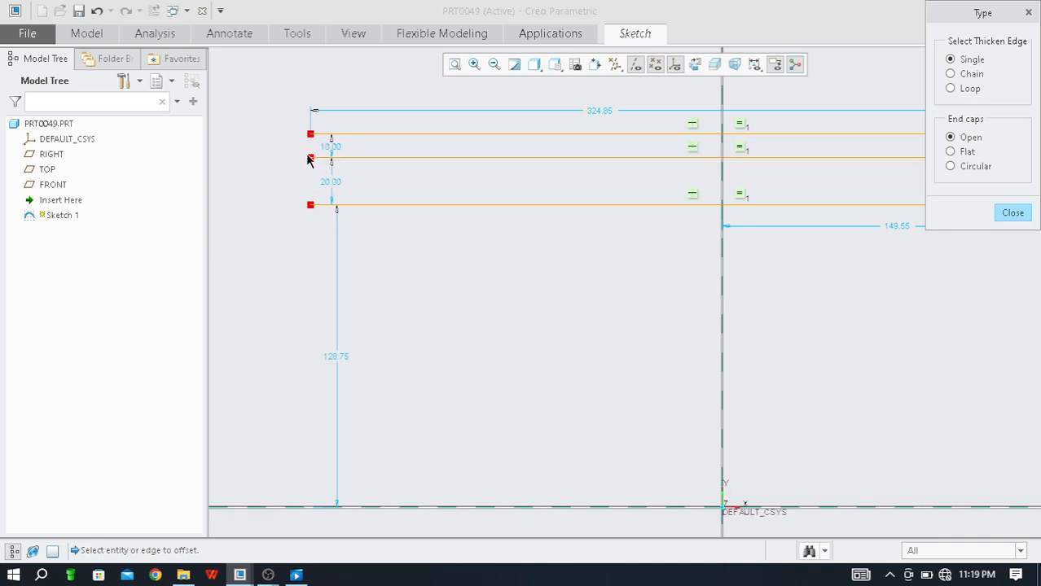
{"action": "scroll", "coordinate": [281, 163], "scroll_direction": "up", "scroll_amount": 1}
{"action": "scroll", "coordinate": [305, 158], "scroll_direction": "down", "scroll_amount": 1}
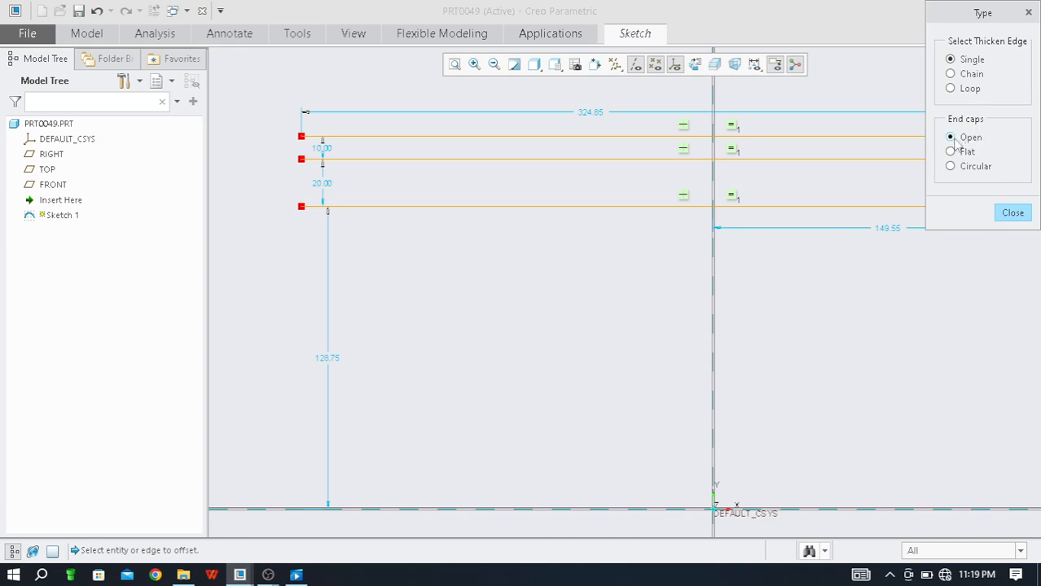
{"action": "scroll", "coordinate": [313, 158], "scroll_direction": "up", "scroll_amount": 3}
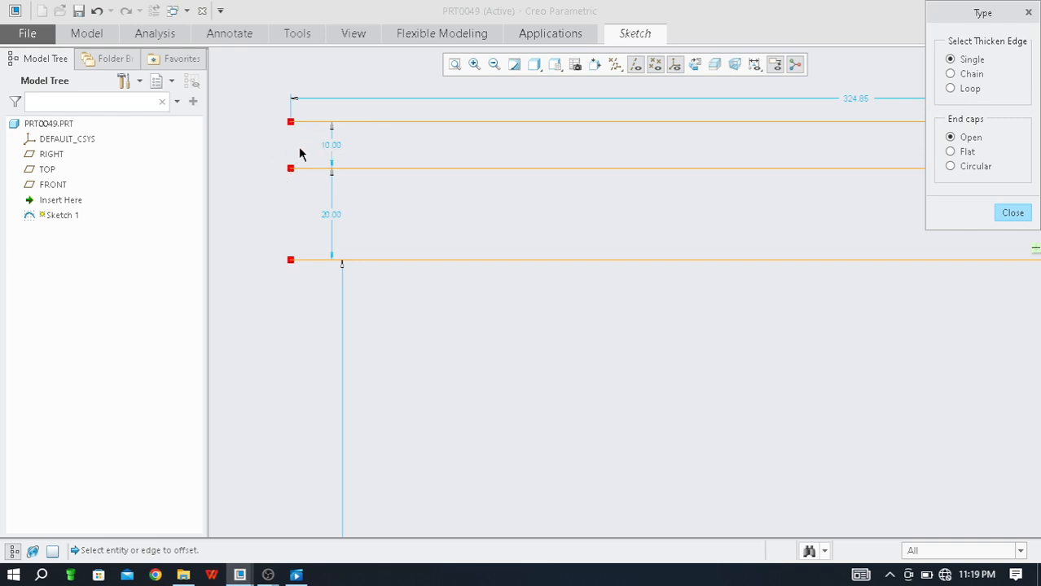
{"action": "scroll", "coordinate": [290, 158], "scroll_direction": "down", "scroll_amount": 2}
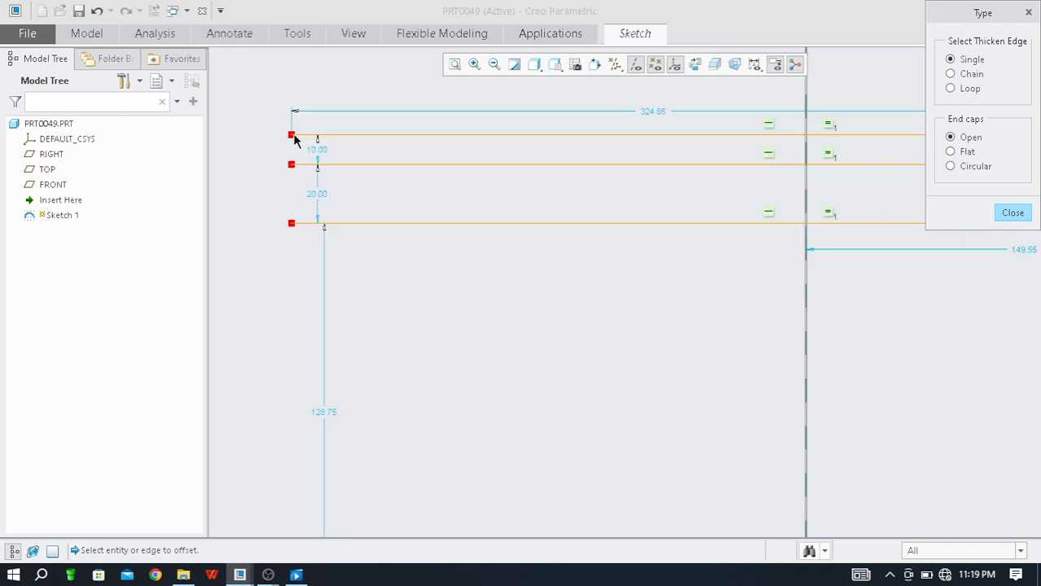
{"action": "scroll", "coordinate": [291, 160], "scroll_direction": "down", "scroll_amount": 2}
{"action": "scroll", "coordinate": [291, 159], "scroll_direction": "down", "scroll_amount": 2}
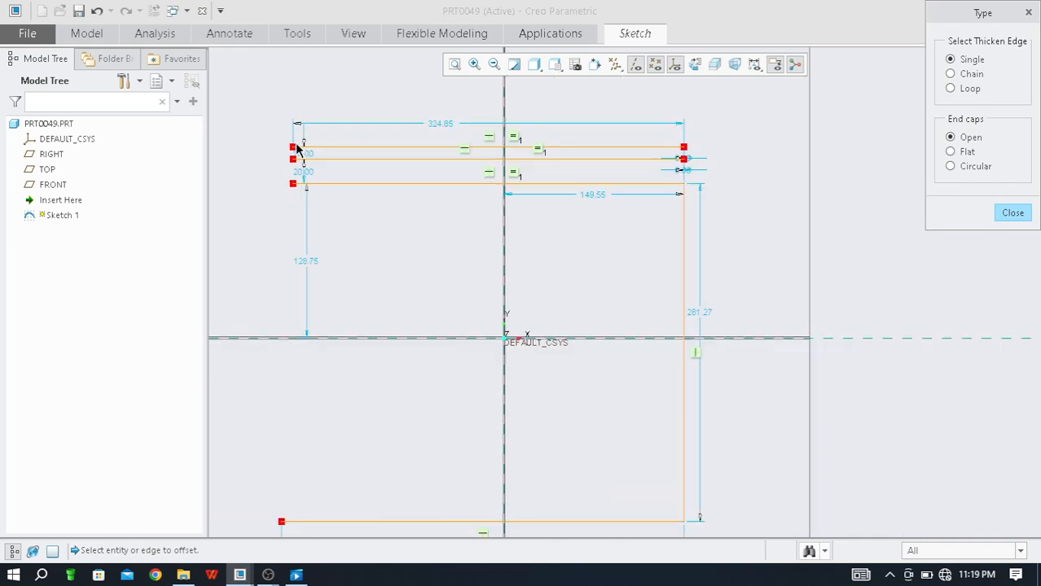
{"action": "scroll", "coordinate": [285, 179], "scroll_direction": "up", "scroll_amount": 2}
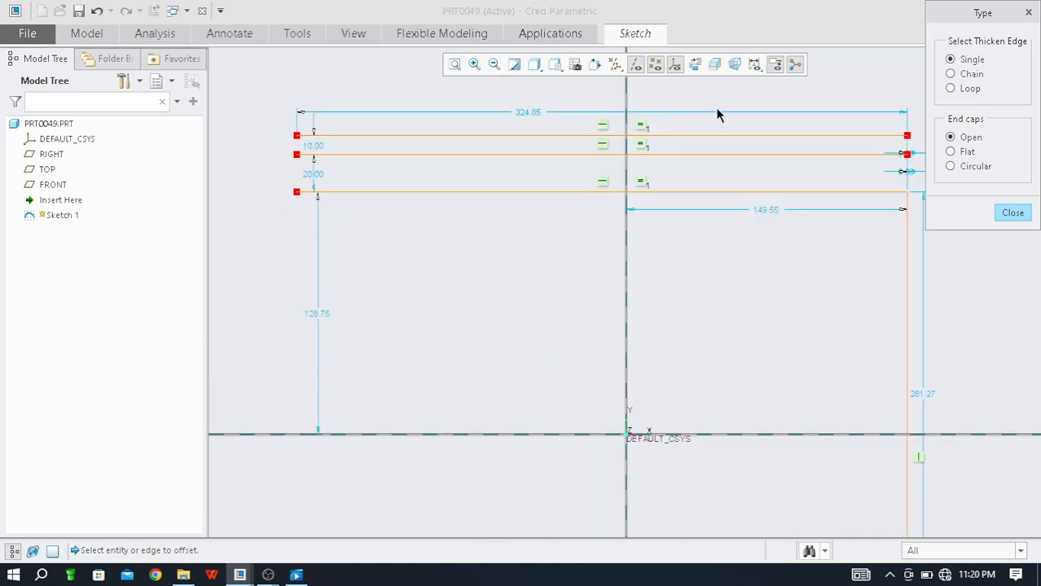
Finish the Thicken command and undo the single-edge thickening of the upper horizontal line
{"action": "left_click", "coordinate": [1012, 213]}
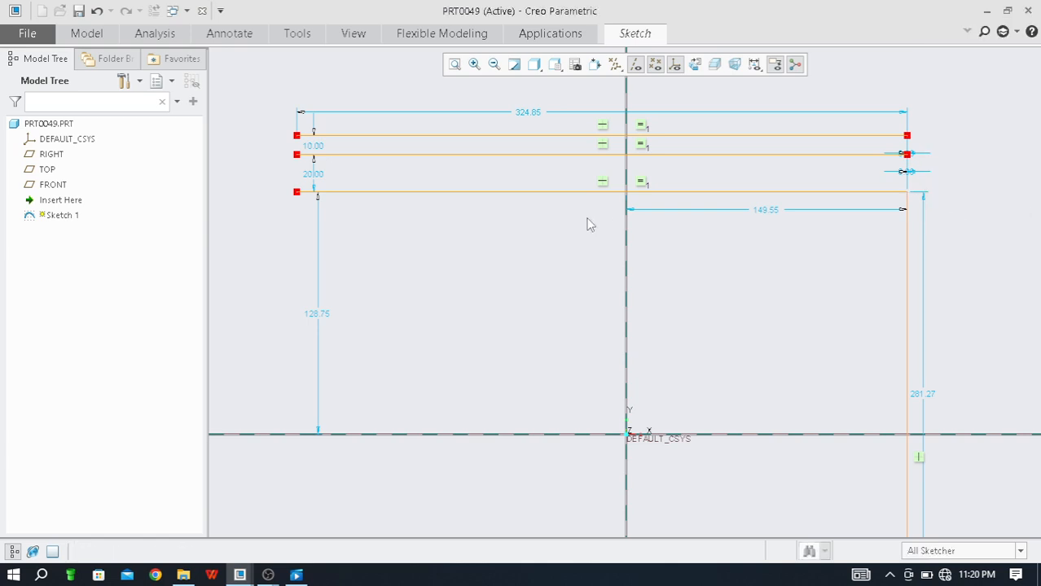
{"action": "key", "text": "ctrl+z"}
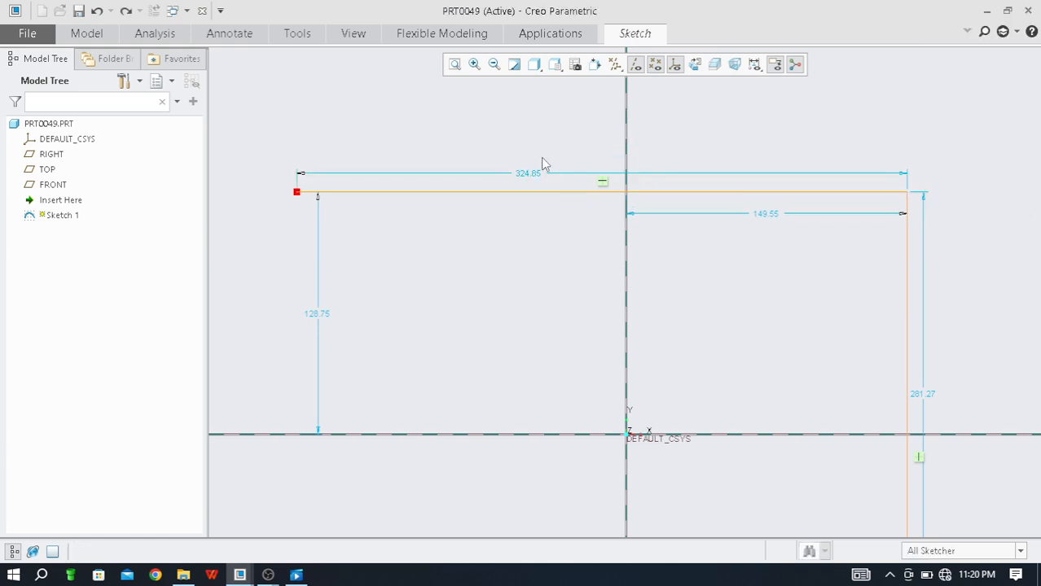
{"action": "scroll", "coordinate": [544, 163], "scroll_direction": "up", "scroll_amount": 2}
{"action": "scroll", "coordinate": [544, 163], "scroll_direction": "down", "scroll_amount": 4}
{"action": "scroll", "coordinate": [546, 167], "scroll_direction": "down", "scroll_amount": 1}
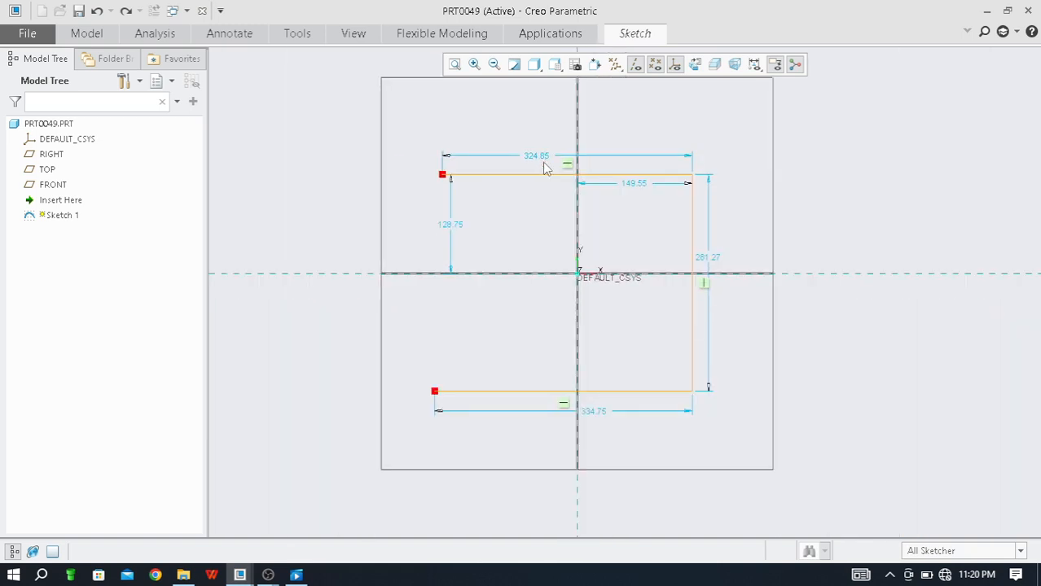
{"action": "scroll", "coordinate": [546, 163], "scroll_direction": "up", "scroll_amount": 1}
Thicken the upper horizontal and vertical lines as a chain with open end caps, using thickness 10 and offset -20
{"action": "left_click", "coordinate": [631, 37]}
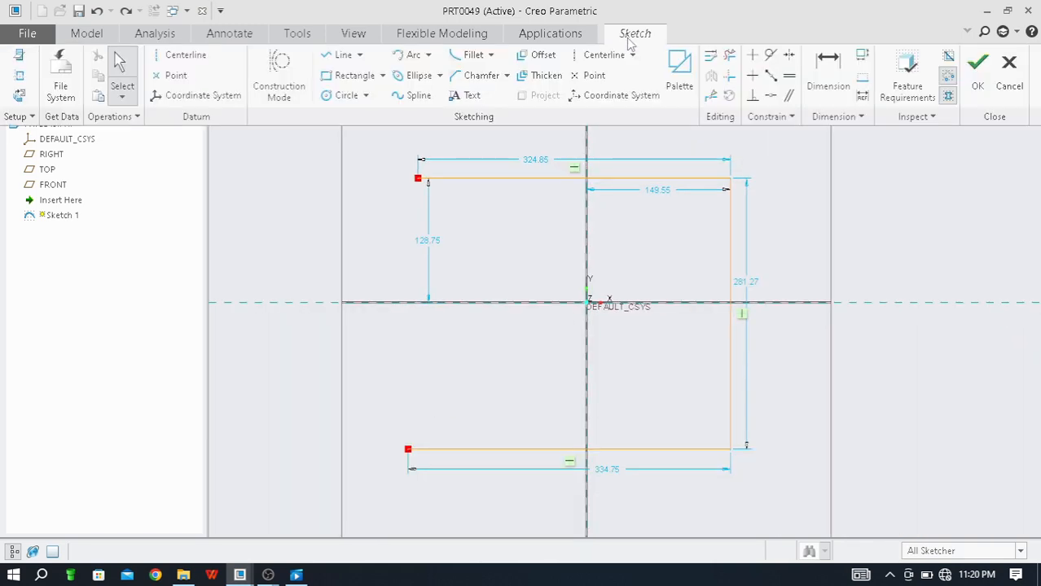
{"action": "left_click", "coordinate": [547, 76]}
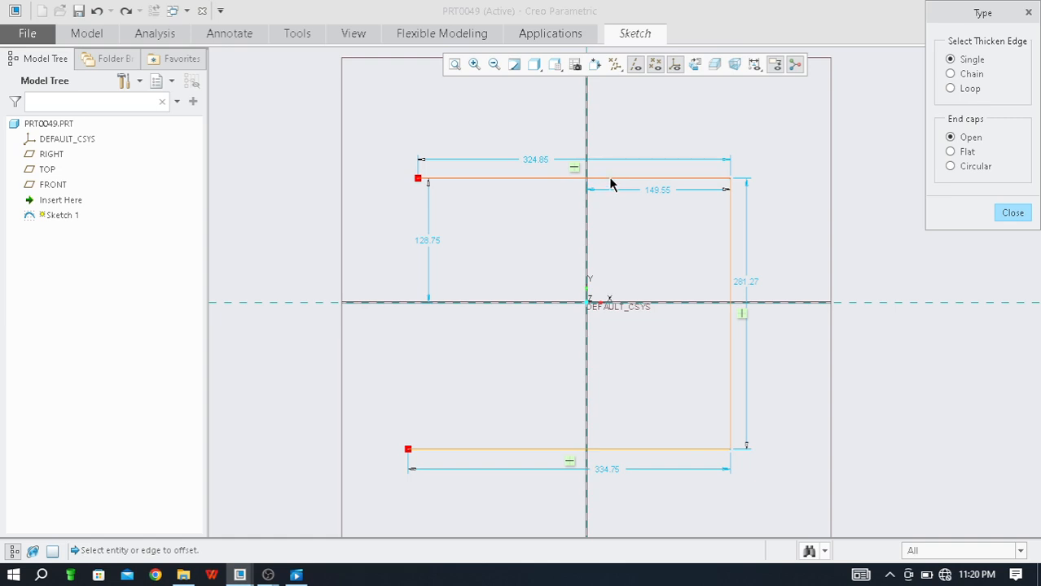
{"action": "left_click", "coordinate": [951, 74]}
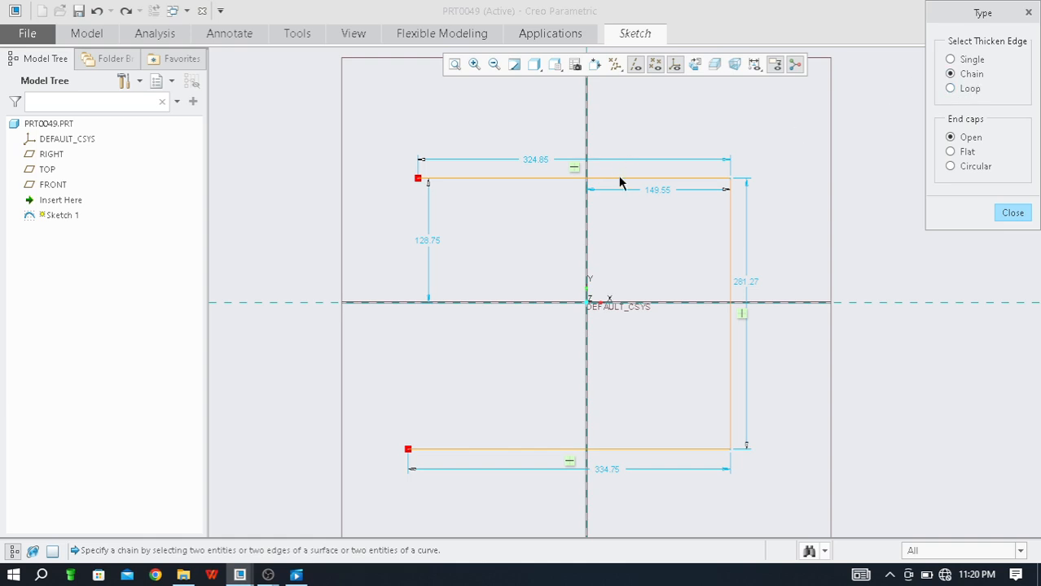
{"action": "left_click", "coordinate": [655, 184]}
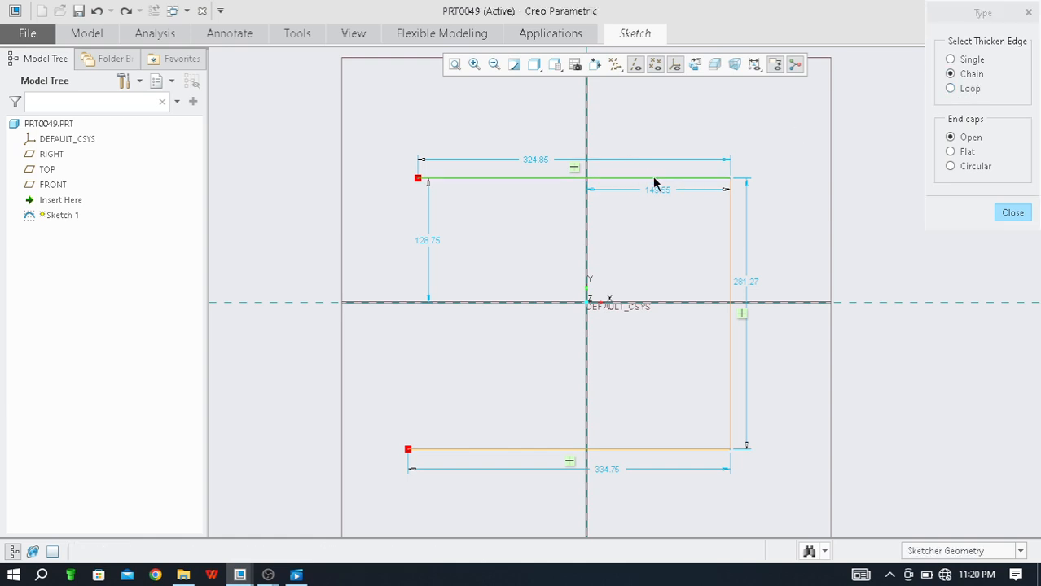
{"action": "left_click", "coordinate": [730, 220]}
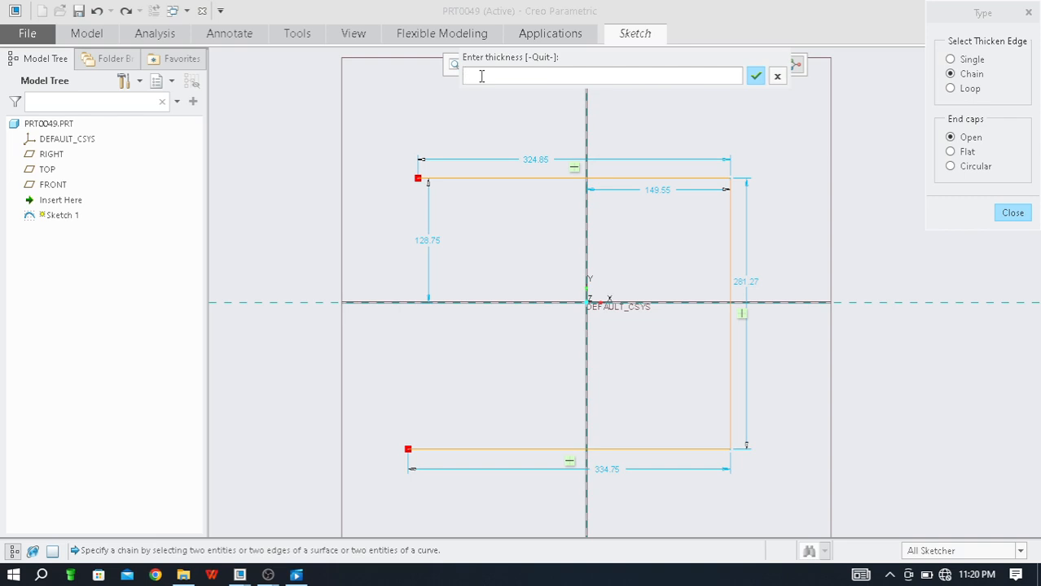
{"action": "type", "text": "10"}
{"action": "left_click", "coordinate": [756, 77]}
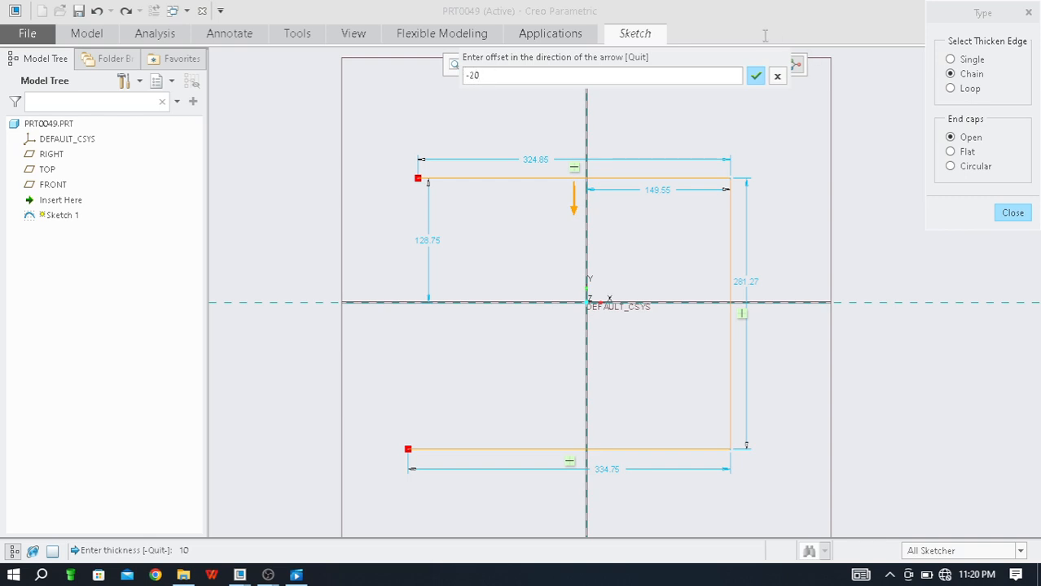
{"action": "left_click", "coordinate": [755, 77]}
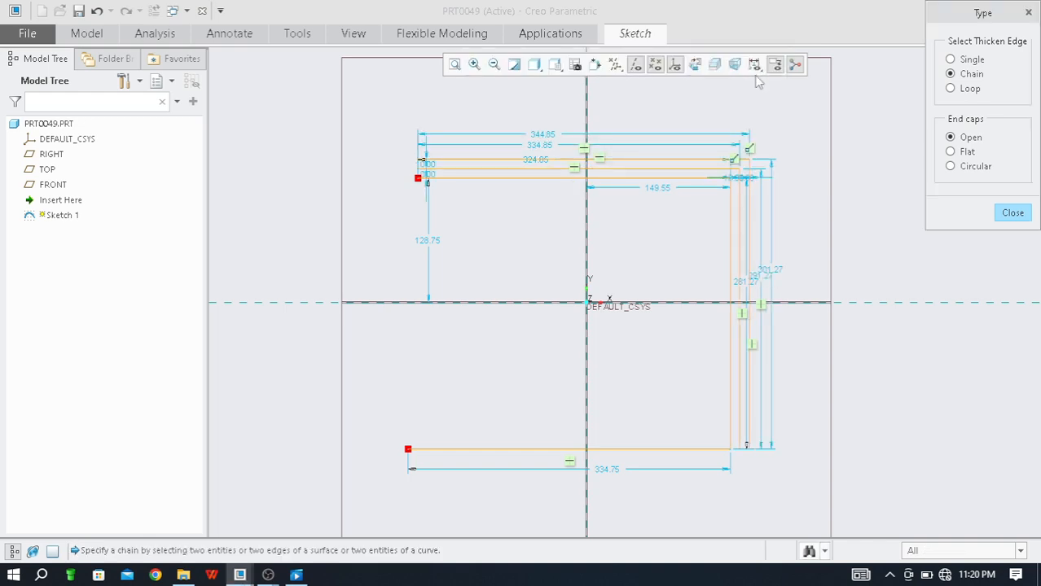
Examine the open ends, corner and spacing dimensions of the thickened chain along the upper and vertical lines
{"action": "scroll", "coordinate": [825, 181], "scroll_direction": "up", "scroll_amount": 3}
{"action": "scroll", "coordinate": [639, 186], "scroll_direction": "down", "scroll_amount": 1}
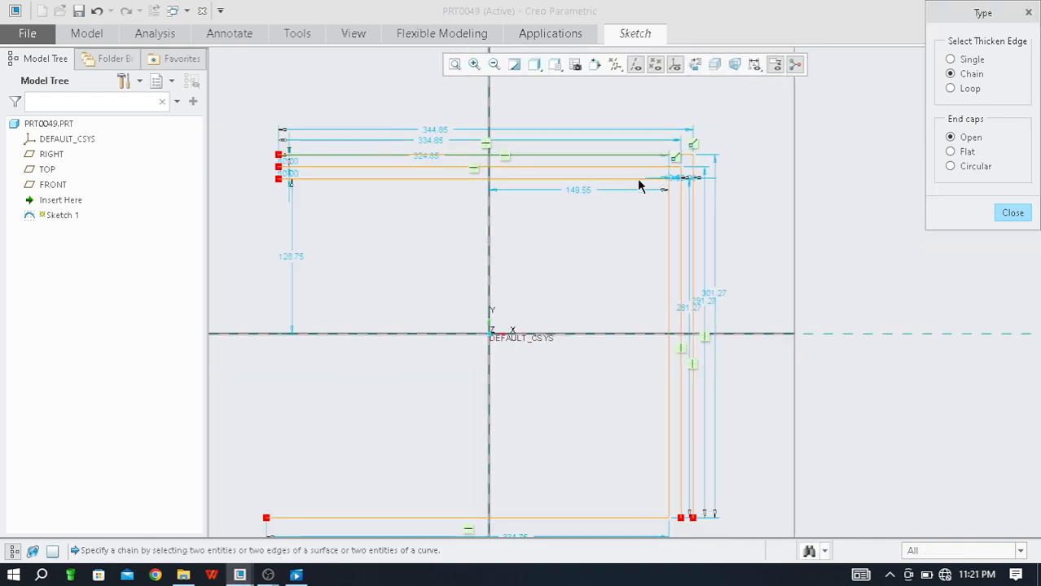
{"action": "scroll", "coordinate": [640, 186], "scroll_direction": "down", "scroll_amount": 1}
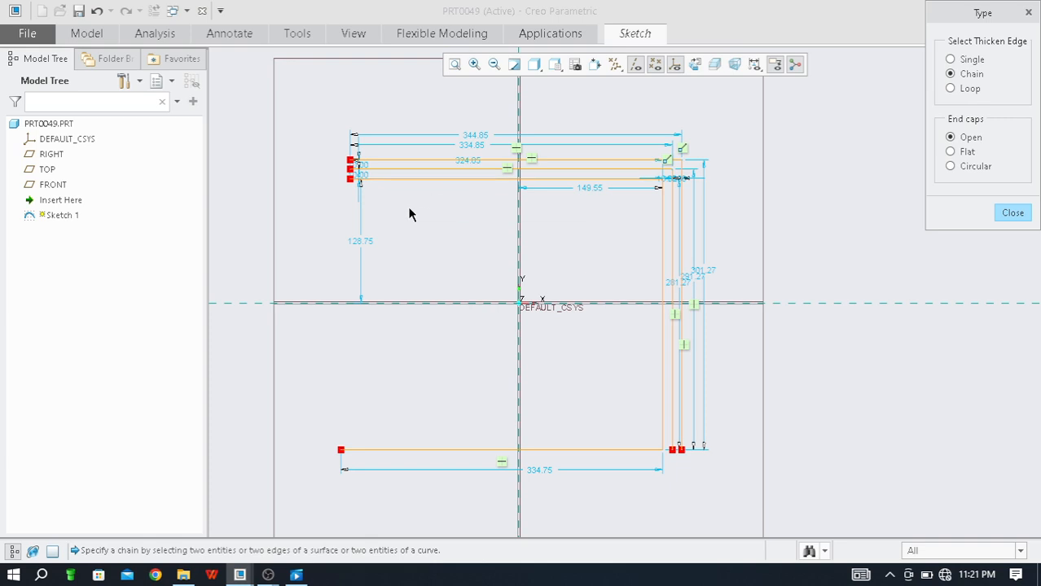
{"action": "scroll", "coordinate": [364, 182], "scroll_direction": "down", "scroll_amount": 2}
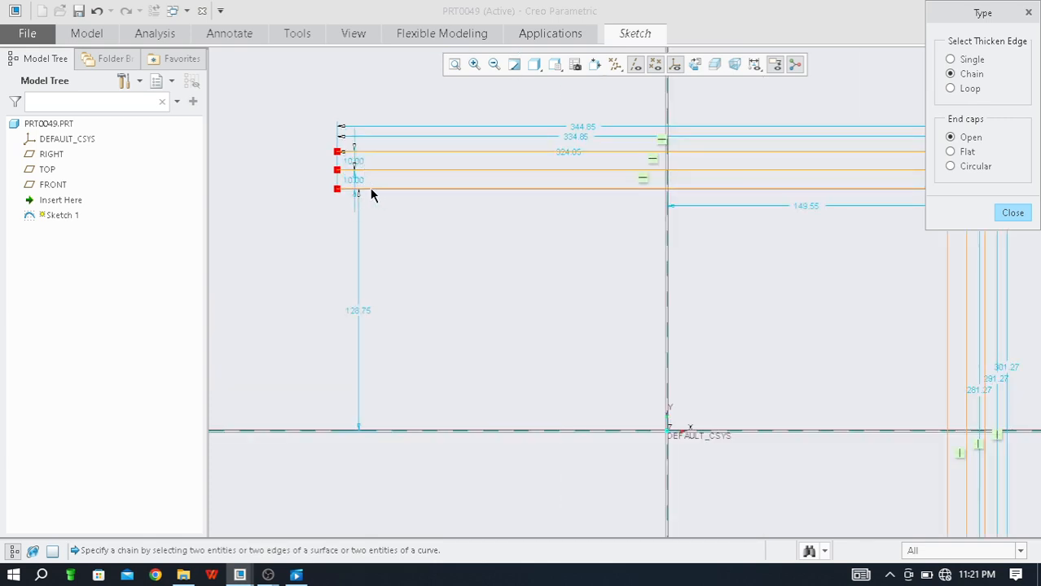
{"action": "scroll", "coordinate": [365, 167], "scroll_direction": "down", "scroll_amount": 2}
{"action": "scroll", "coordinate": [283, 167], "scroll_direction": "up", "scroll_amount": 3}
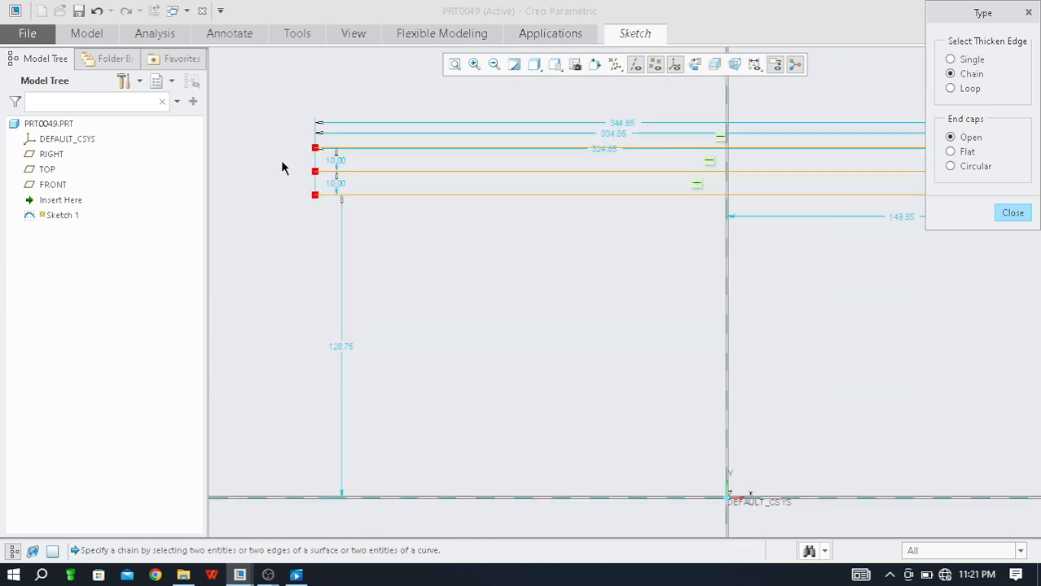
{"action": "scroll", "coordinate": [760, 374], "scroll_direction": "up", "scroll_amount": 3}
{"action": "scroll", "coordinate": [746, 379], "scroll_direction": "down", "scroll_amount": 4}
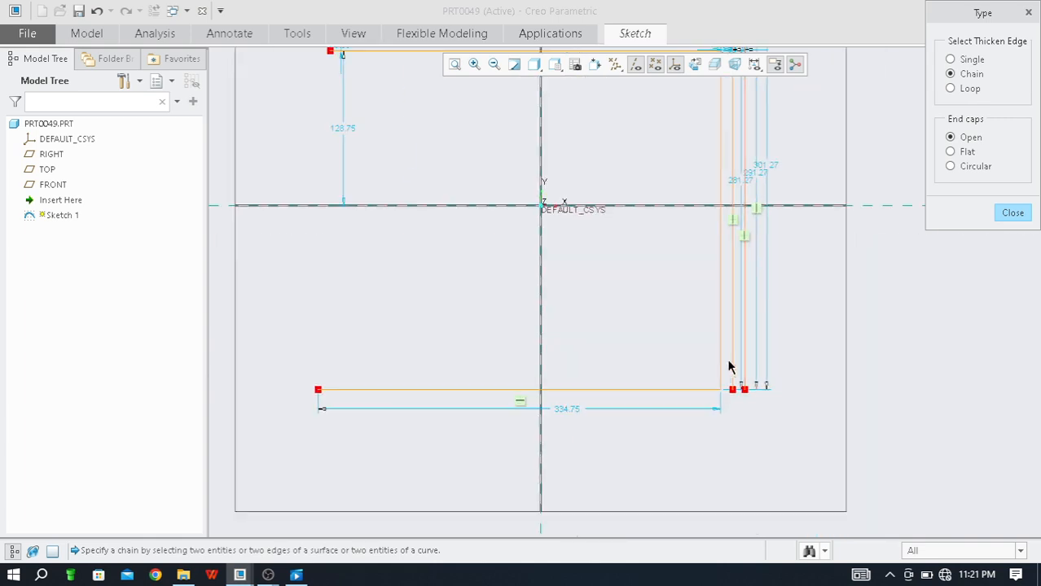
{"action": "scroll", "coordinate": [734, 424], "scroll_direction": "up", "scroll_amount": 3}
{"action": "scroll", "coordinate": [731, 422], "scroll_direction": "up", "scroll_amount": 2}
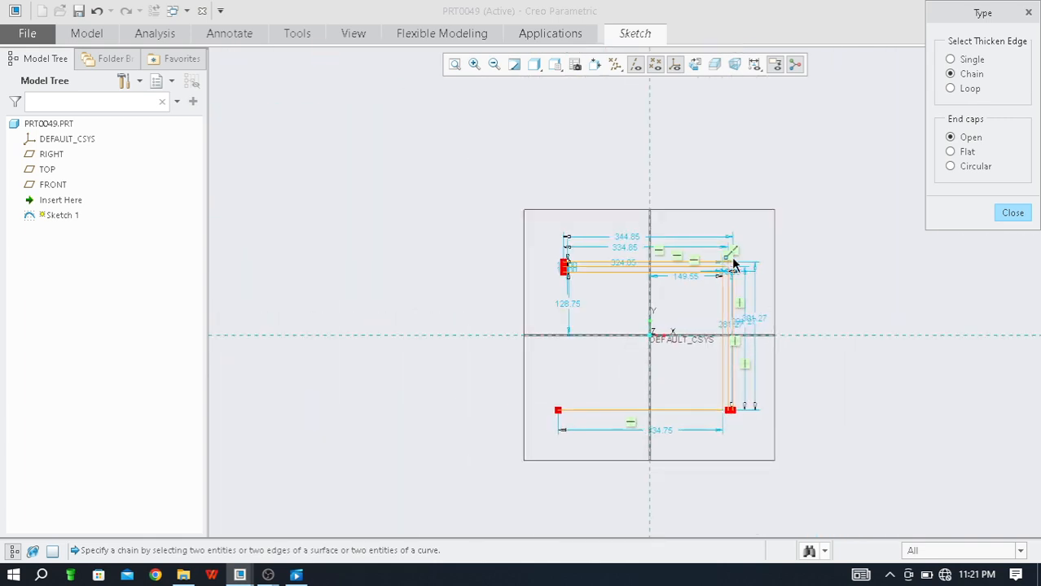
{"action": "scroll", "coordinate": [732, 257], "scroll_direction": "down", "scroll_amount": 1}
{"action": "scroll", "coordinate": [741, 292], "scroll_direction": "down", "scroll_amount": 3}
{"action": "scroll", "coordinate": [593, 167], "scroll_direction": "up", "scroll_amount": 4}
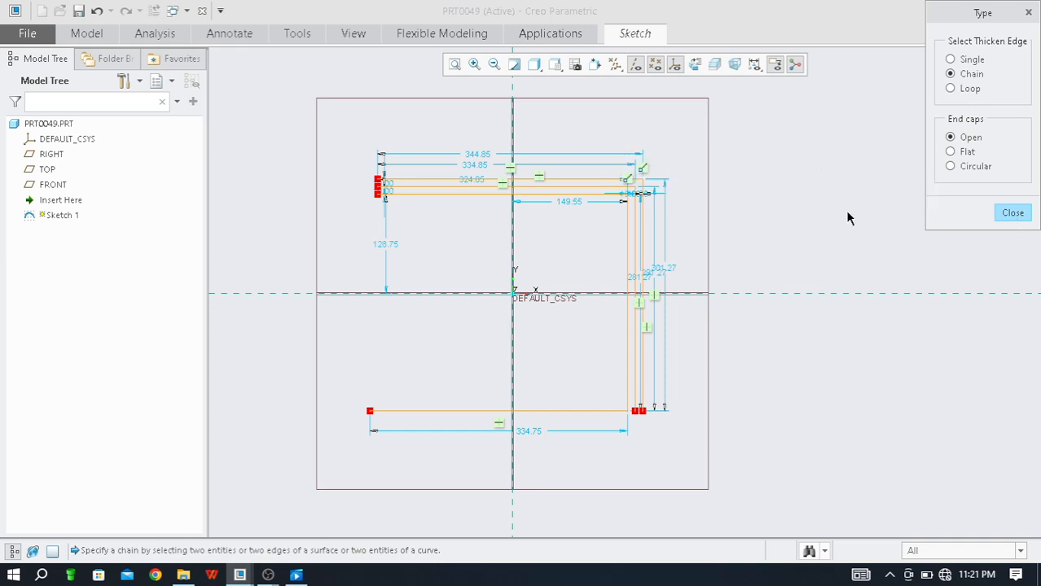
Finish the Thicken command and undo the chain thickening of the upper and vertical lines
{"action": "left_click", "coordinate": [1014, 213]}
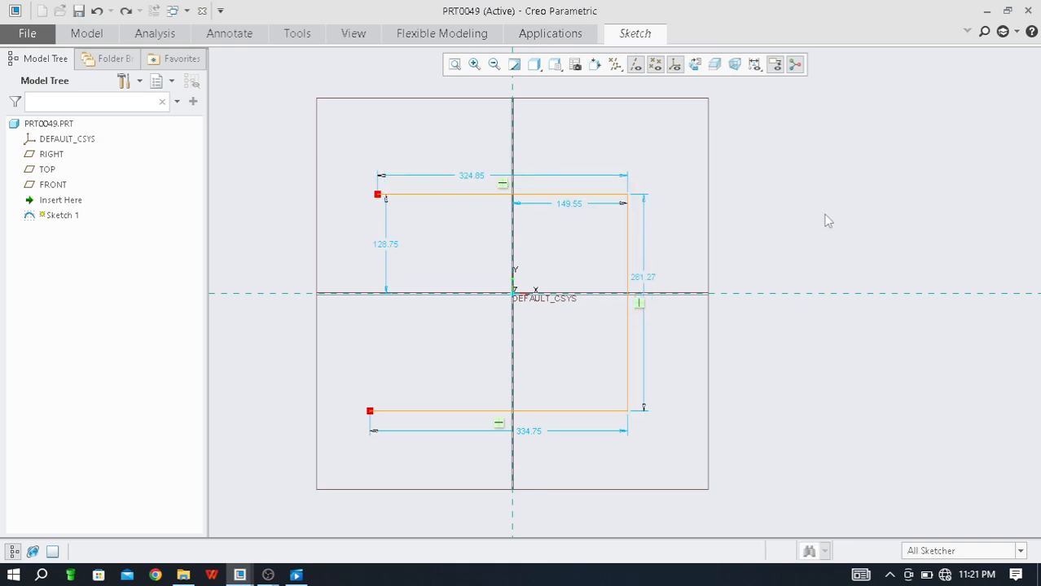
Thicken the whole C-shaped line chain as a loop with open end caps, using thickness 10 and offset 40
{"action": "left_click", "coordinate": [628, 36]}
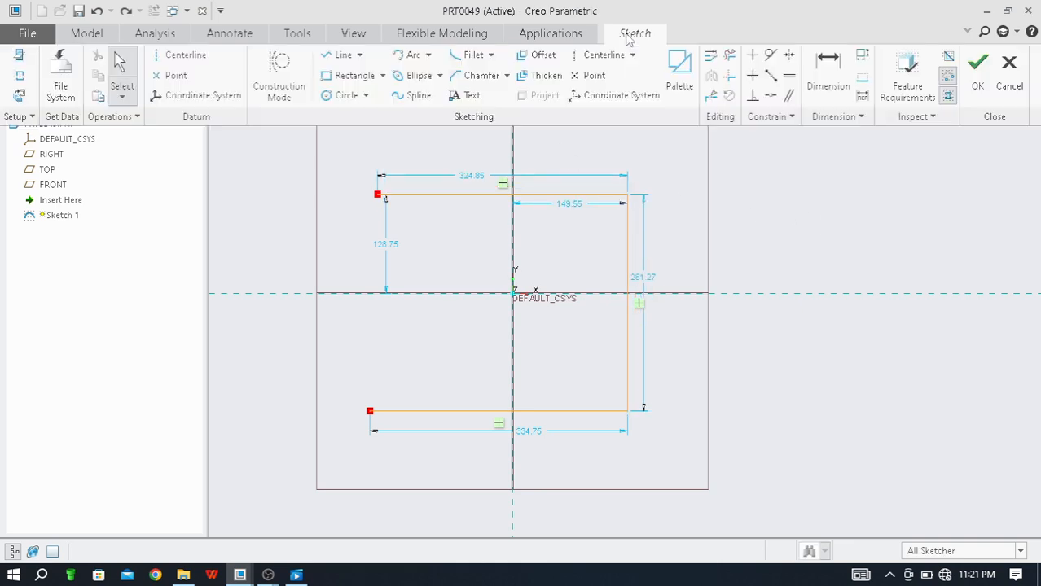
{"action": "left_click", "coordinate": [546, 77]}
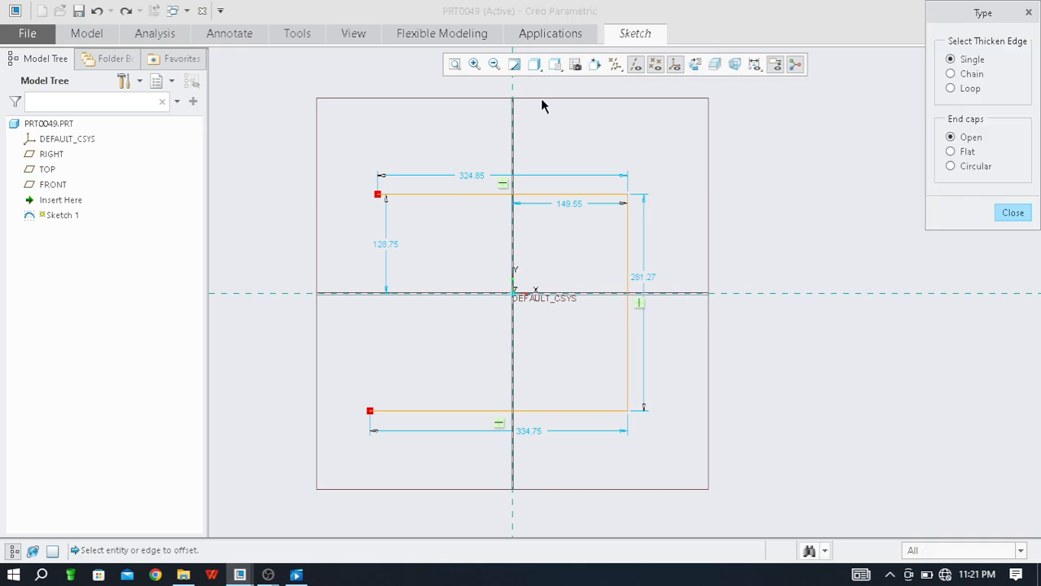
{"action": "left_click", "coordinate": [951, 90]}
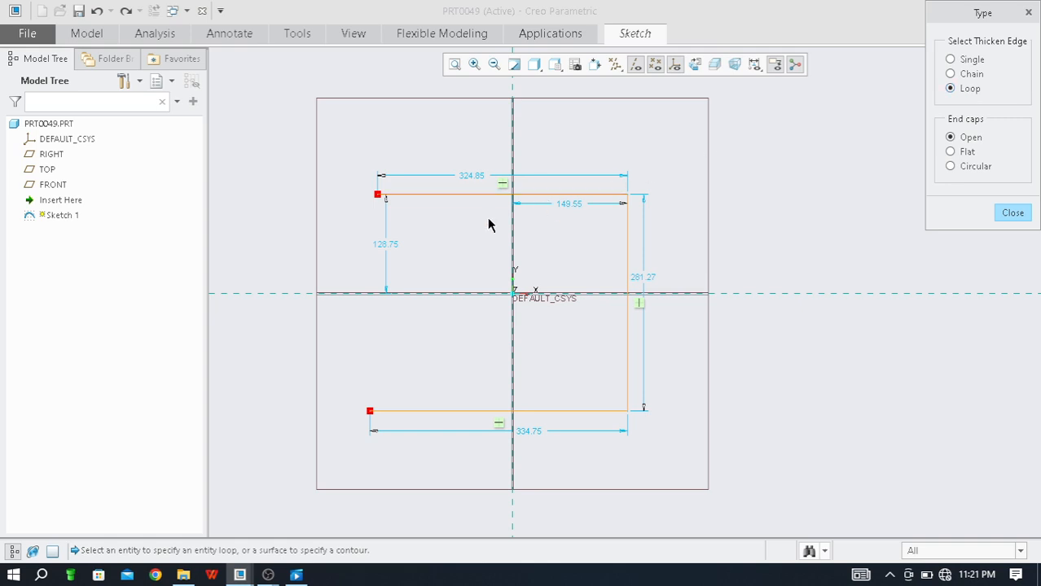
{"action": "left_click", "coordinate": [555, 195]}
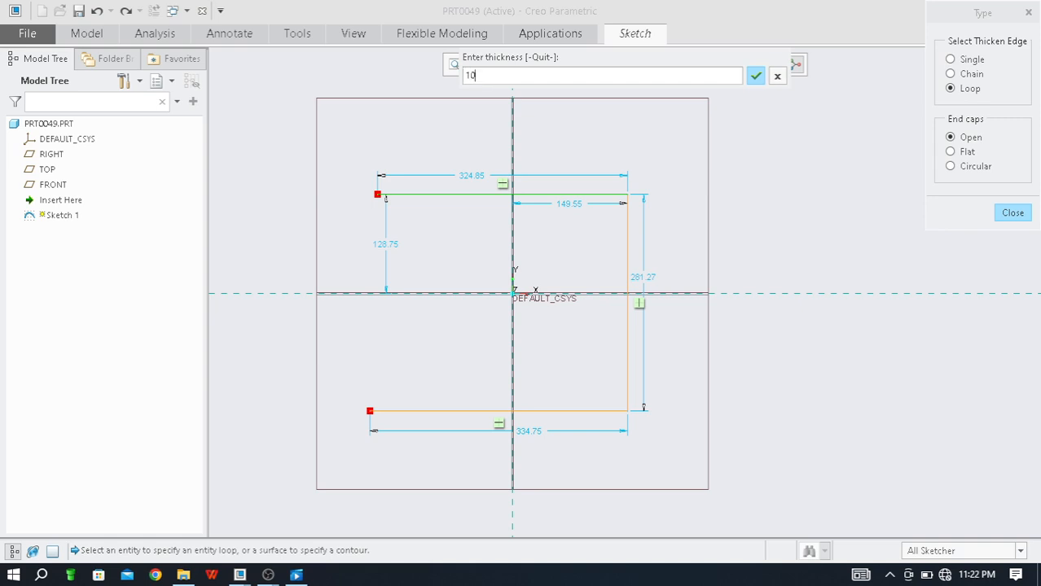
{"action": "left_click", "coordinate": [756, 76]}
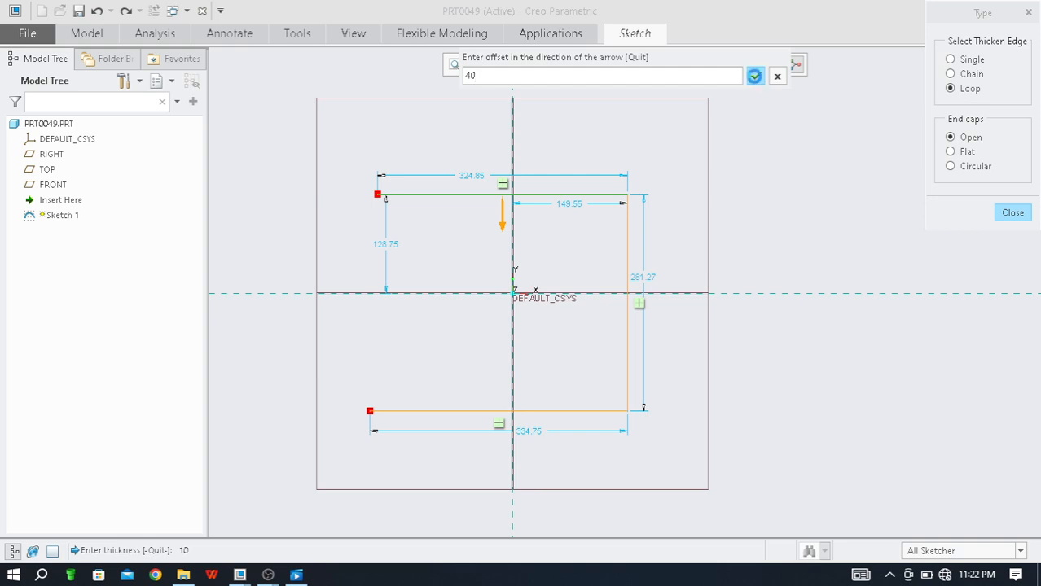
{"action": "left_click", "coordinate": [756, 76]}
Examine the open ends and spacing of the loop thickening, and point out the flat end cap option
{"action": "scroll", "coordinate": [432, 211], "scroll_direction": "up", "scroll_amount": 3}
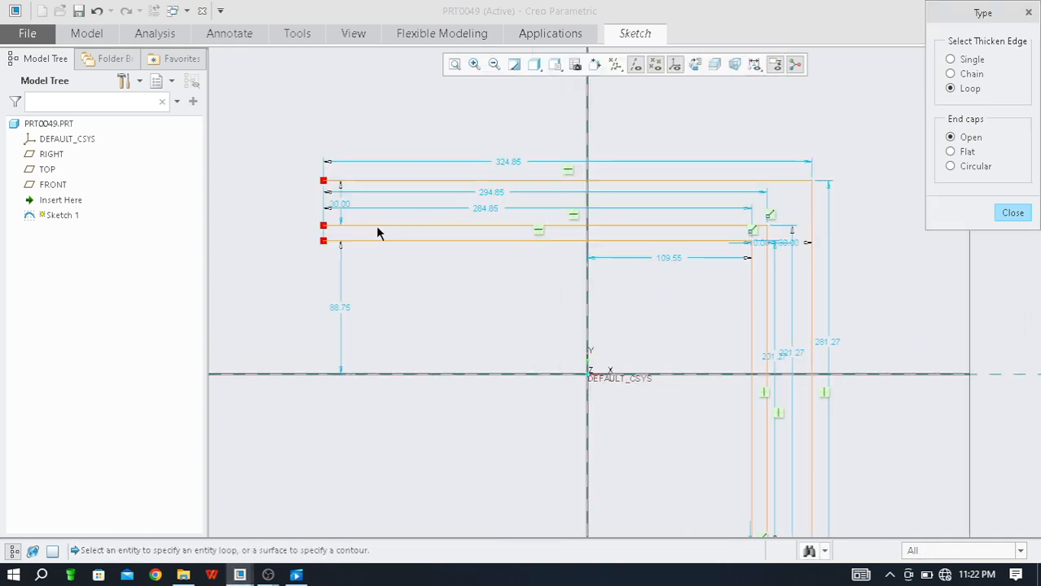
{"action": "scroll", "coordinate": [329, 163], "scroll_direction": "down", "scroll_amount": 2}
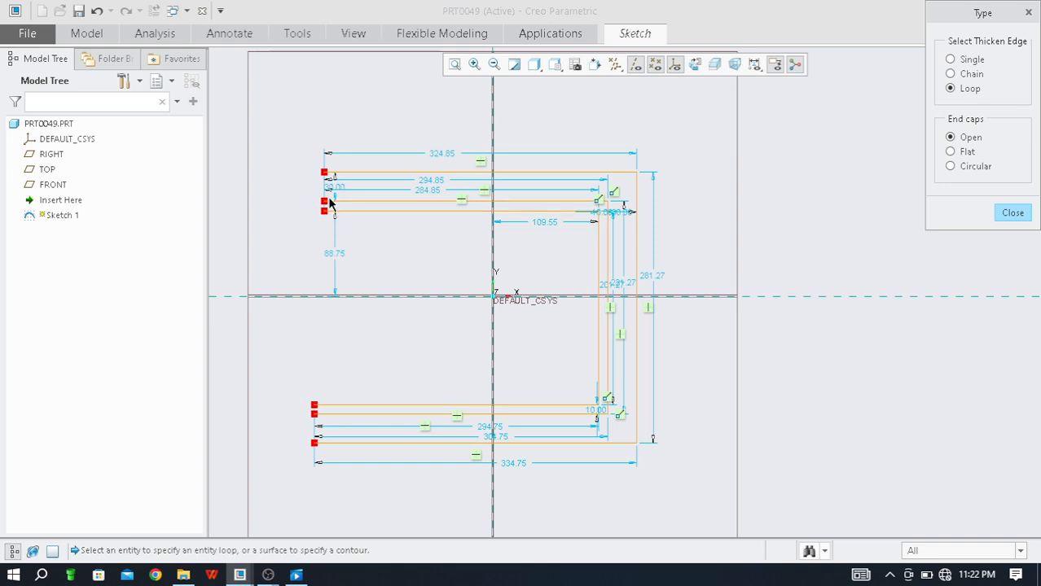
{"action": "scroll", "coordinate": [322, 219], "scroll_direction": "up", "scroll_amount": 5}
{"action": "scroll", "coordinate": [321, 215], "scroll_direction": "down", "scroll_amount": 4}
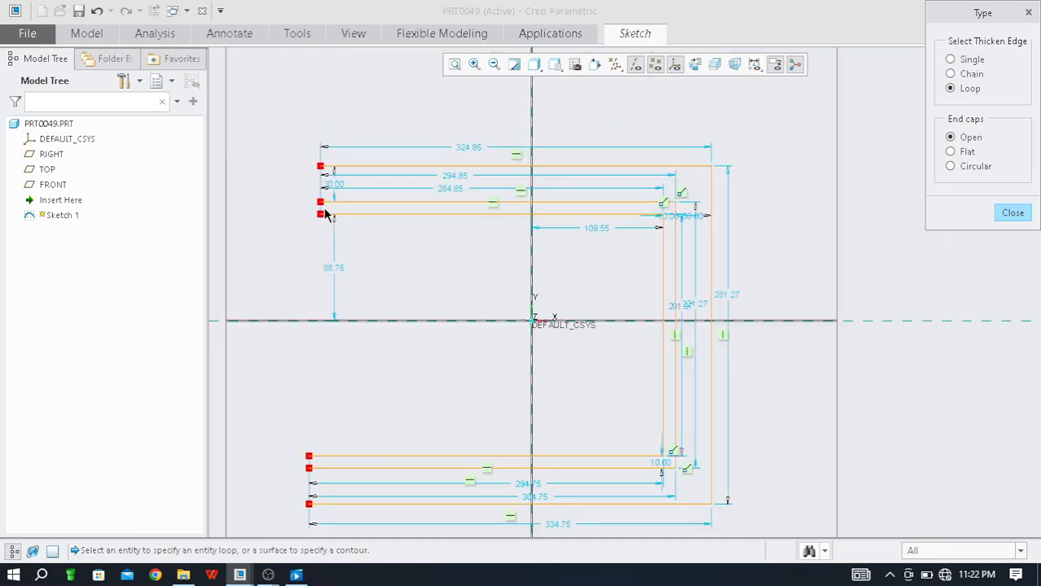
{"action": "scroll", "coordinate": [322, 214], "scroll_direction": "up", "scroll_amount": 3}
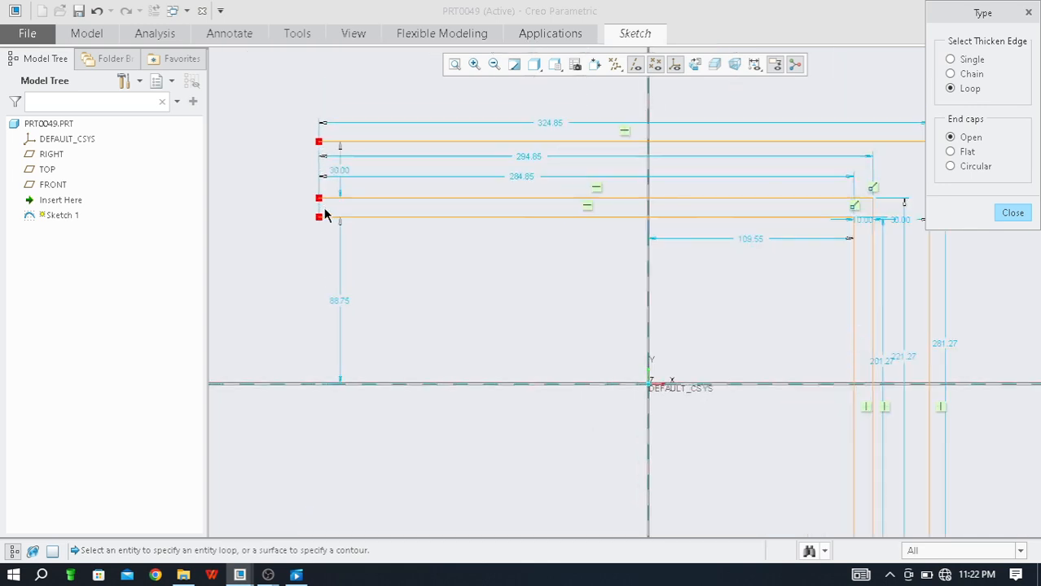
{"action": "left_click", "coordinate": [951, 152]}
{"action": "scroll", "coordinate": [375, 202], "scroll_direction": "up", "scroll_amount": 3}
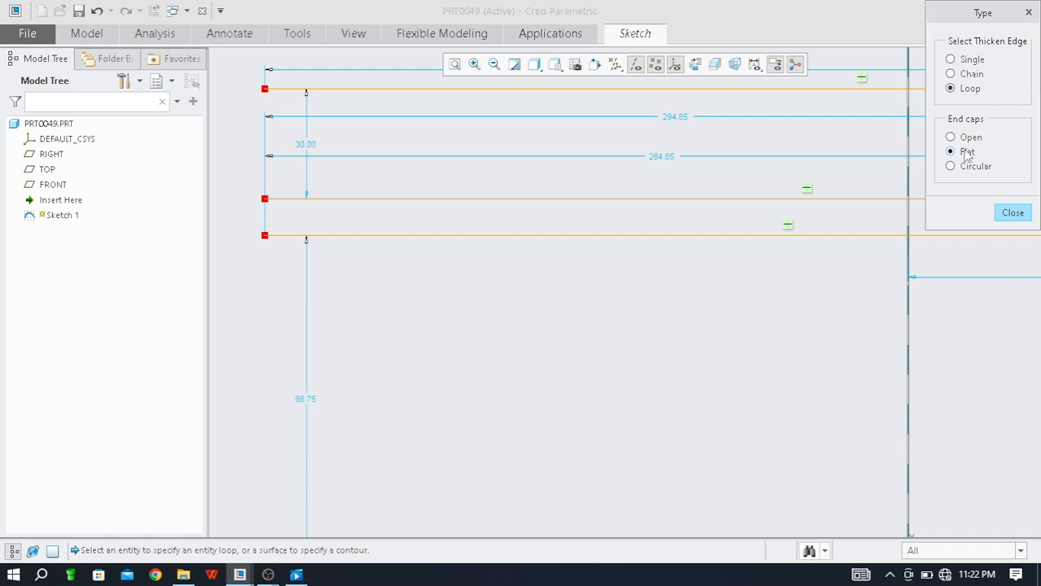
{"action": "scroll", "coordinate": [327, 231], "scroll_direction": "down", "scroll_amount": 2}
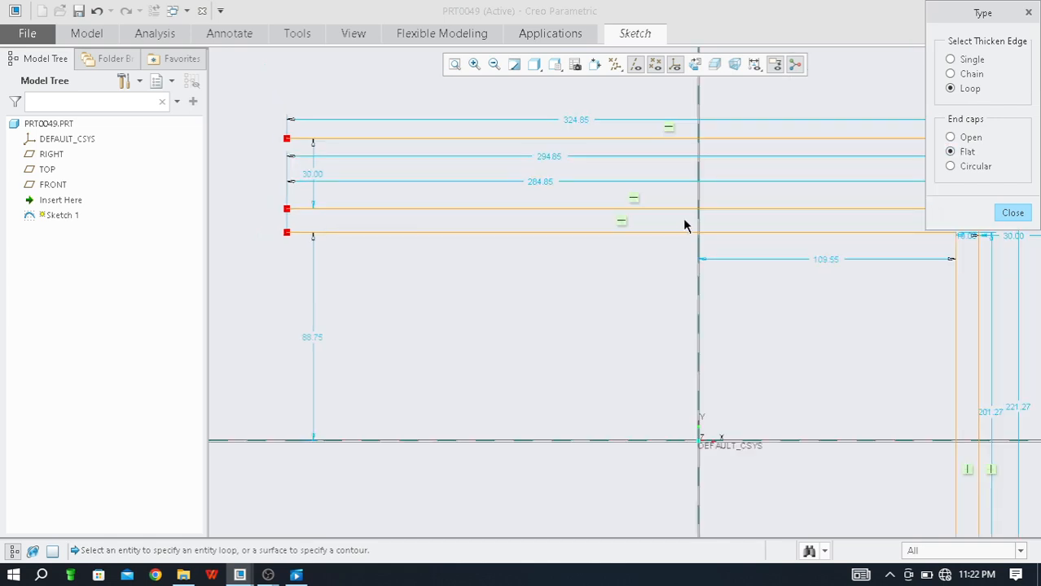
{"action": "scroll", "coordinate": [580, 221], "scroll_direction": "down", "scroll_amount": 3}
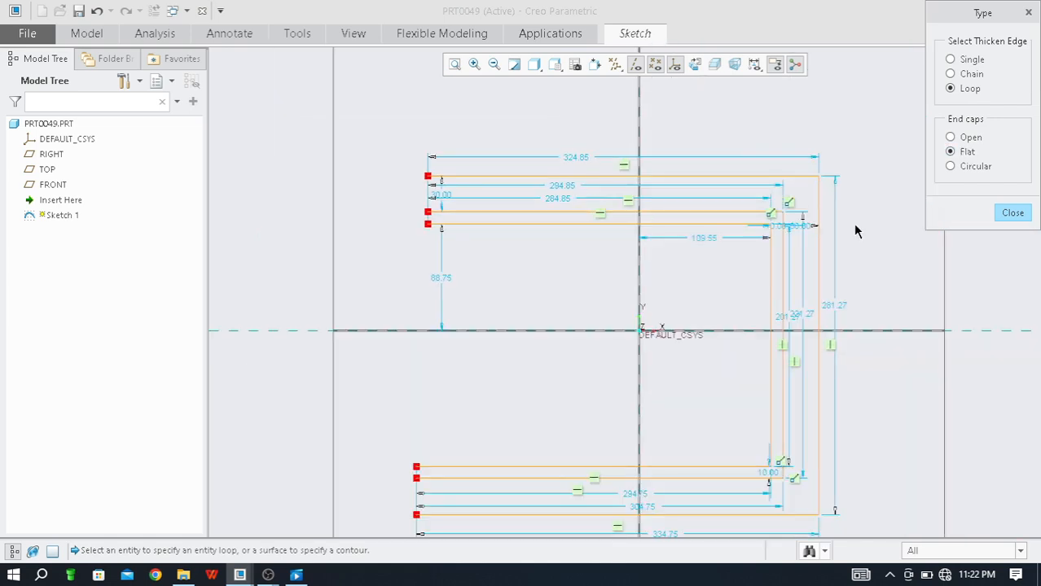
{"action": "scroll", "coordinate": [855, 223], "scroll_direction": "up", "scroll_amount": 2}
{"action": "scroll", "coordinate": [666, 202], "scroll_direction": "down", "scroll_amount": 3}
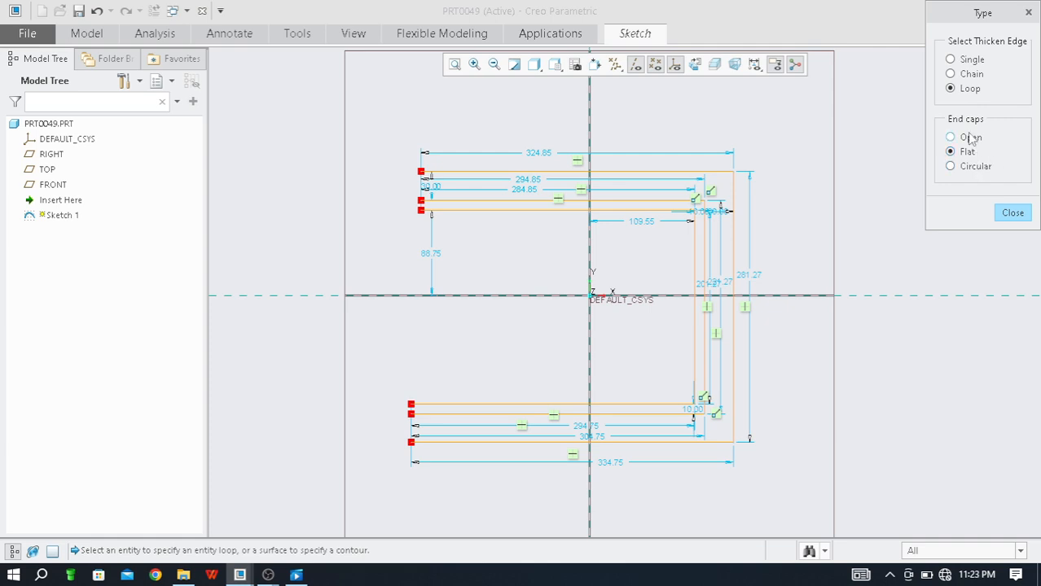
Finish the Thicken command and undo the open-capped loop thickening
{"action": "left_click", "coordinate": [1012, 213]}
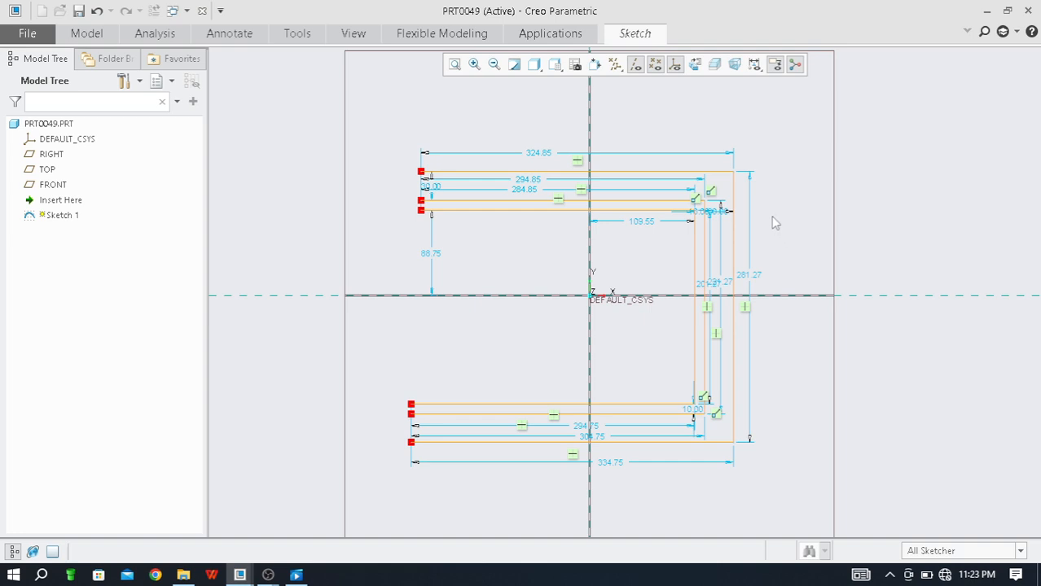
{"action": "key", "text": "ctrl+z"}
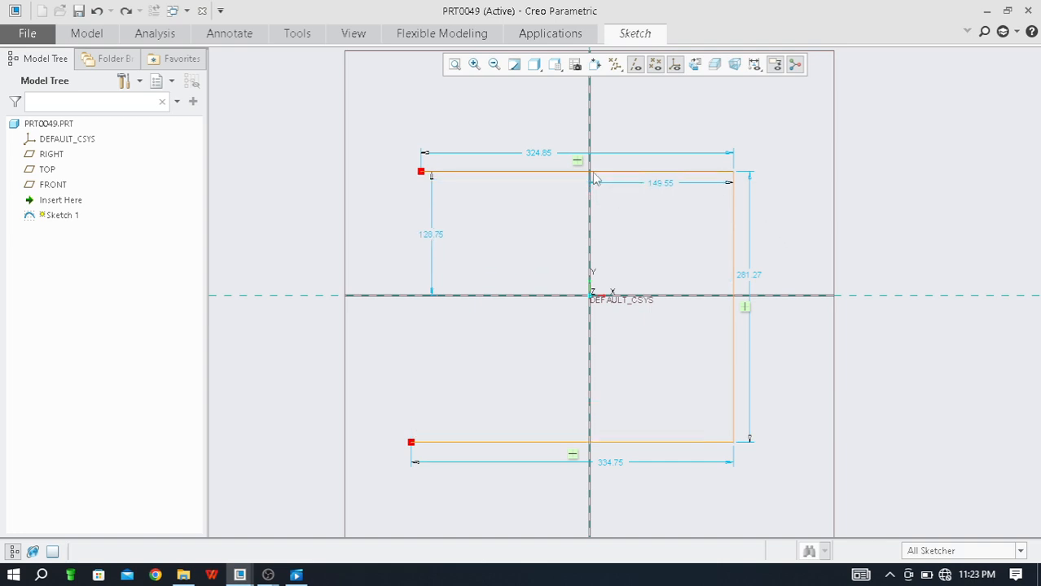
Thicken the C-shaped line chain as a loop with flat end caps, using thickness 10 and offset 50
{"action": "left_click", "coordinate": [635, 36]}
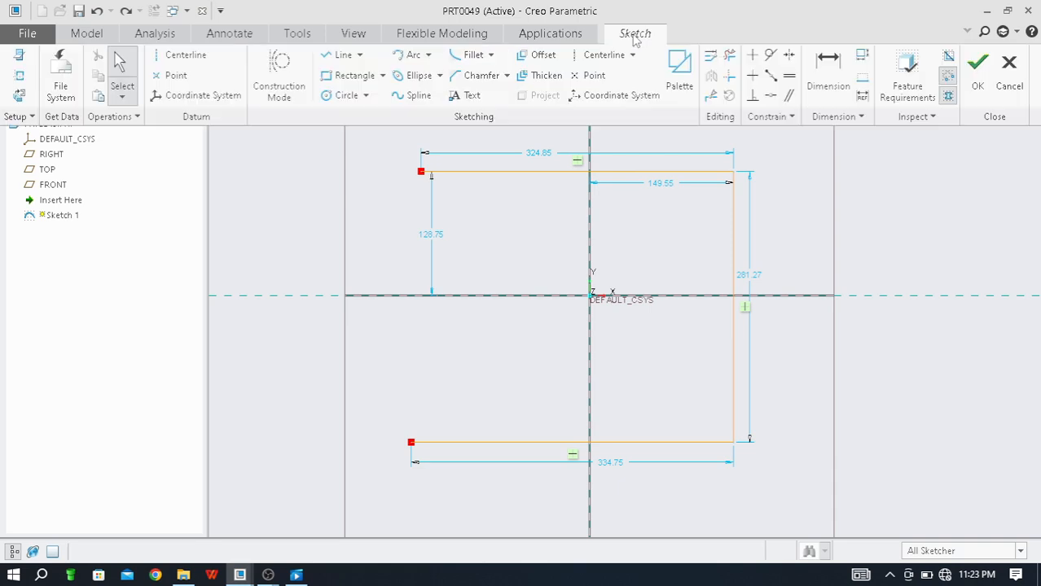
{"action": "left_click", "coordinate": [543, 76]}
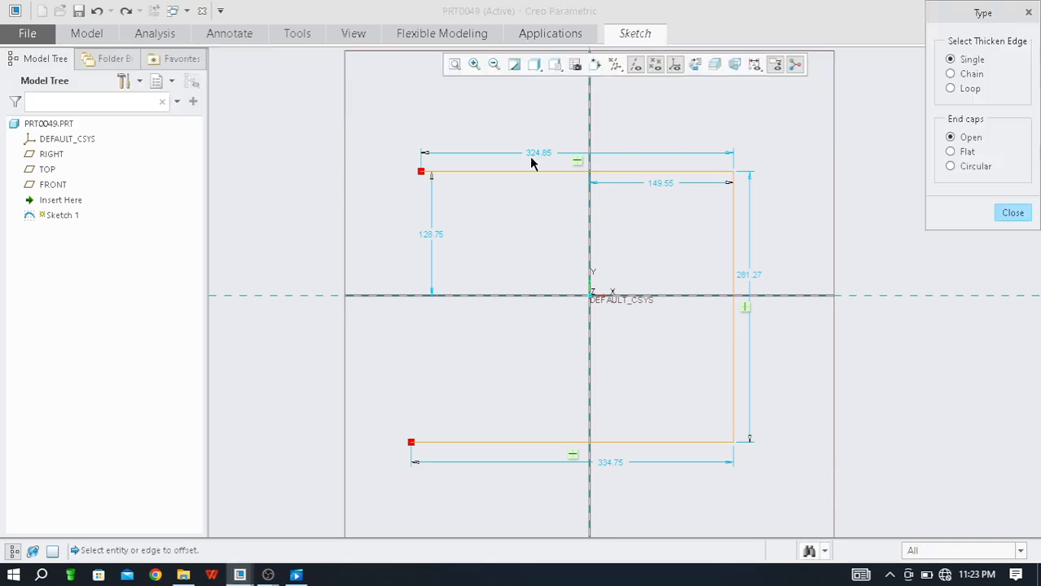
{"action": "left_click", "coordinate": [951, 89]}
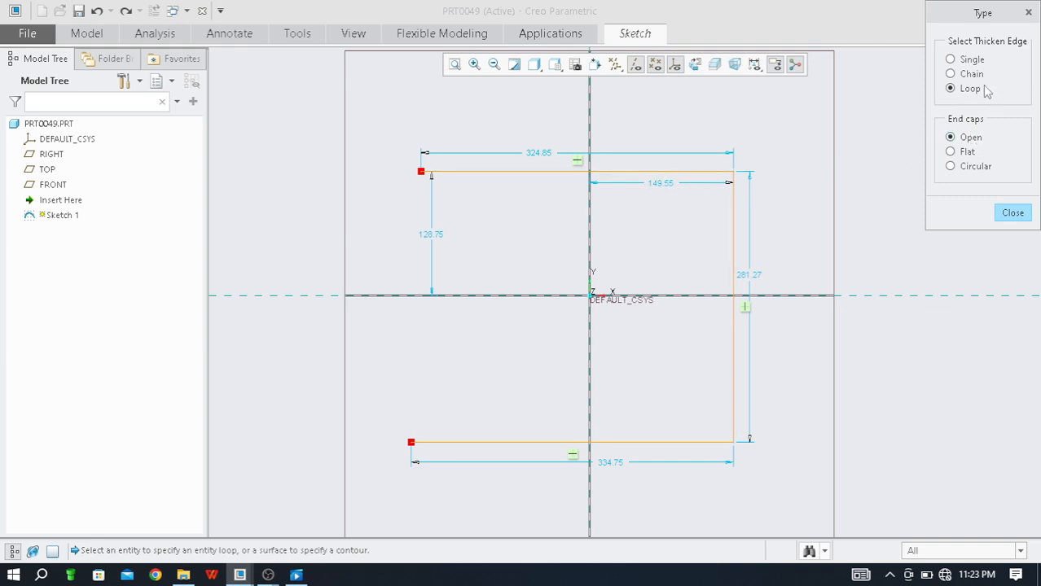
{"action": "left_click", "coordinate": [951, 152]}
{"action": "left_click", "coordinate": [534, 171]}
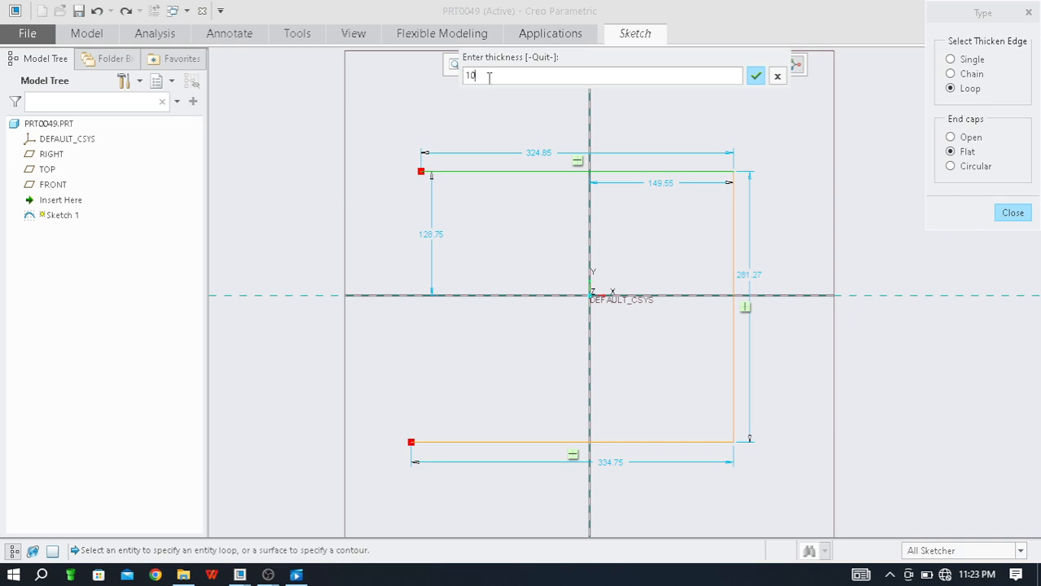
{"action": "left_click", "coordinate": [756, 76]}
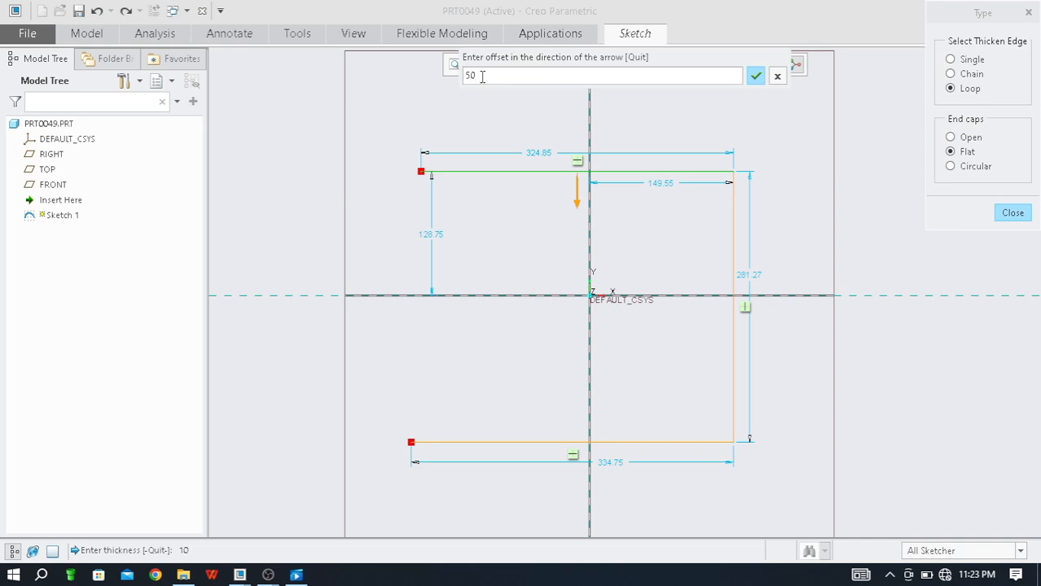
{"action": "left_click", "coordinate": [756, 77]}
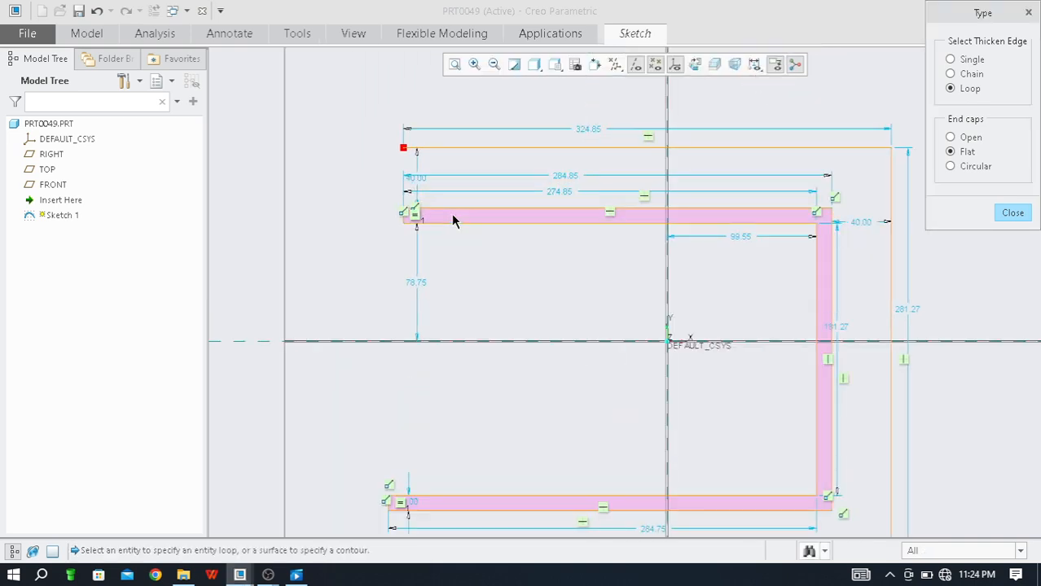
Examine the flat closing line at the upper end of the thickened loop and its overall closed shape
{"action": "scroll", "coordinate": [446, 219], "scroll_direction": "up", "scroll_amount": 4}
{"action": "scroll", "coordinate": [518, 220], "scroll_direction": "up", "scroll_amount": 3}
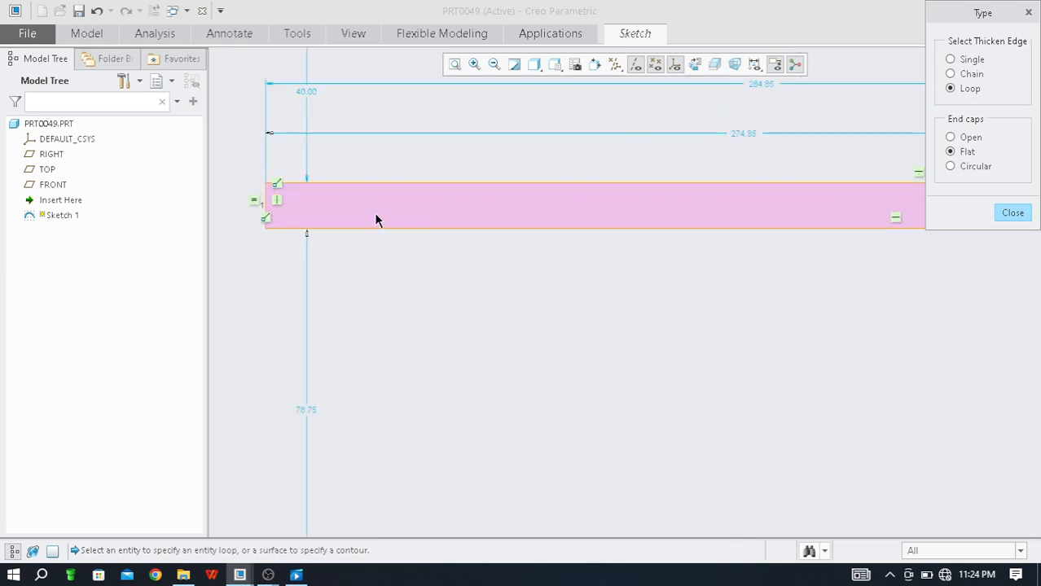
{"action": "scroll", "coordinate": [262, 214], "scroll_direction": "up", "scroll_amount": 2}
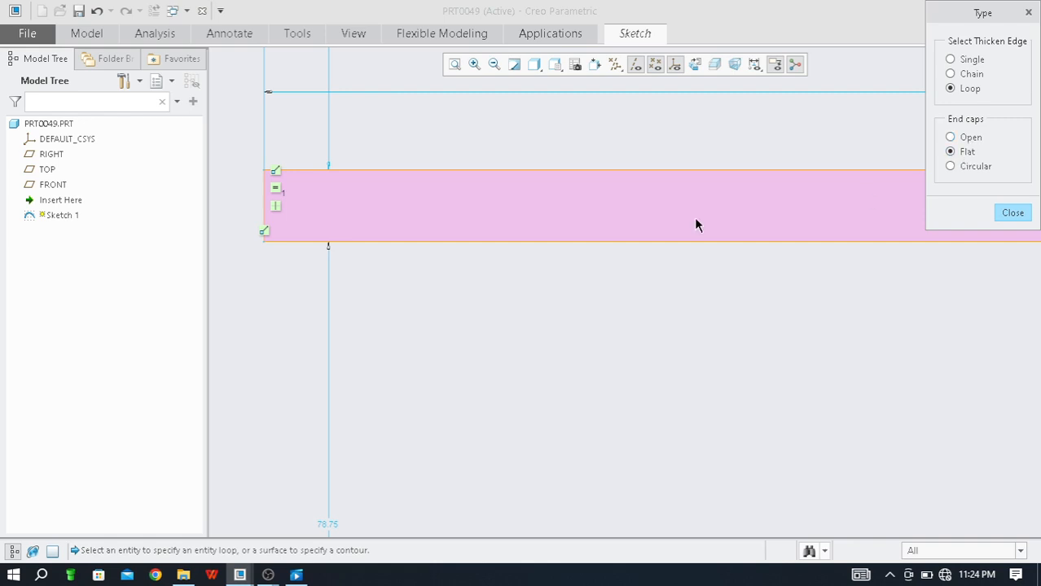
{"action": "scroll", "coordinate": [275, 218], "scroll_direction": "up", "scroll_amount": 2}
{"action": "scroll", "coordinate": [277, 200], "scroll_direction": "down", "scroll_amount": 4}
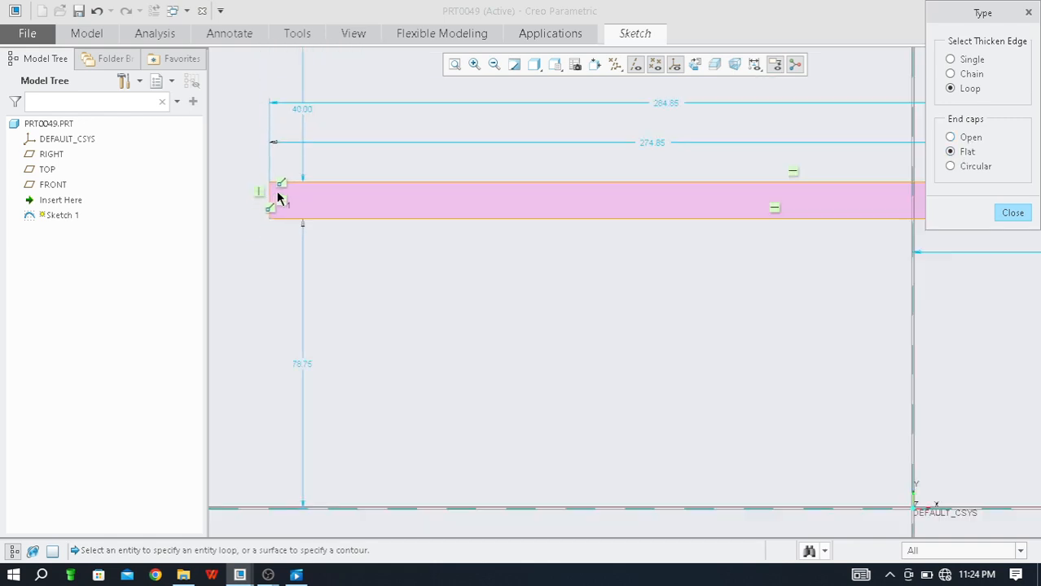
{"action": "scroll", "coordinate": [279, 201], "scroll_direction": "up", "scroll_amount": 1}
{"action": "scroll", "coordinate": [279, 200], "scroll_direction": "down", "scroll_amount": 4}
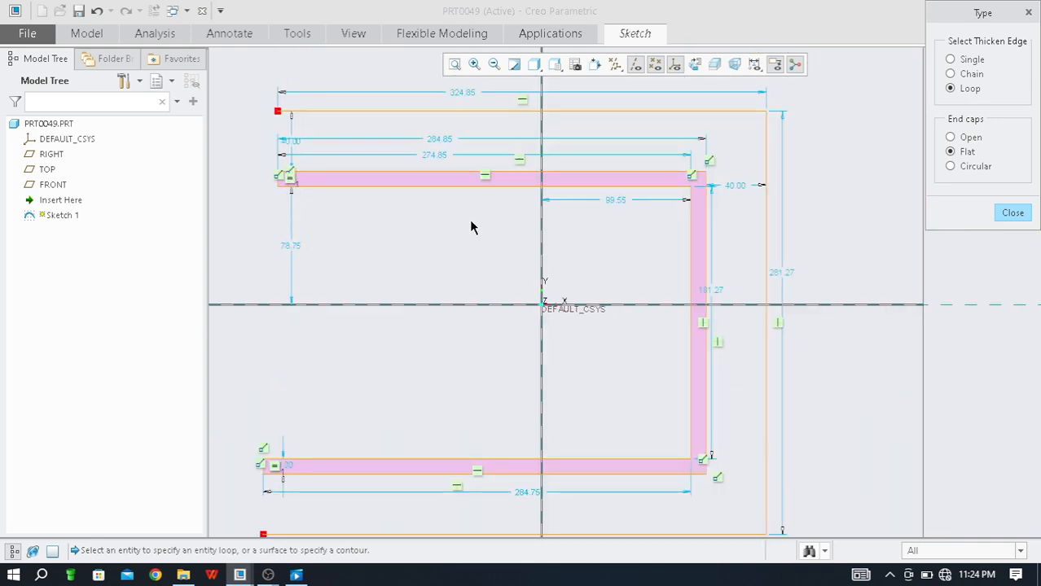
{"action": "scroll", "coordinate": [473, 224], "scroll_direction": "down", "scroll_amount": 2}
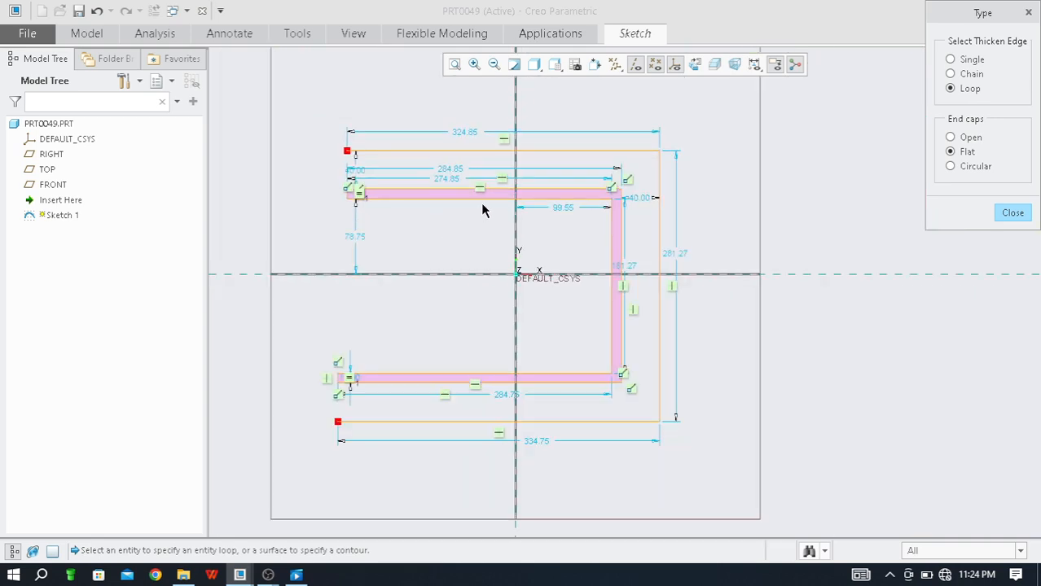
Finish the Thicken command and undo the flat-capped loop thickening
{"action": "left_click", "coordinate": [1013, 214]}
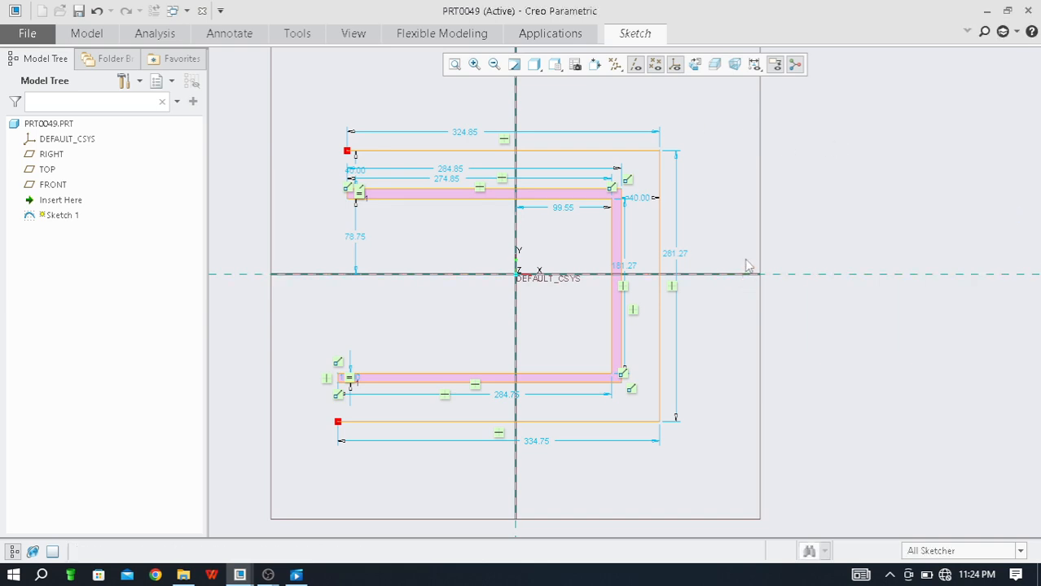
{"action": "key", "text": "ctrl+z"}
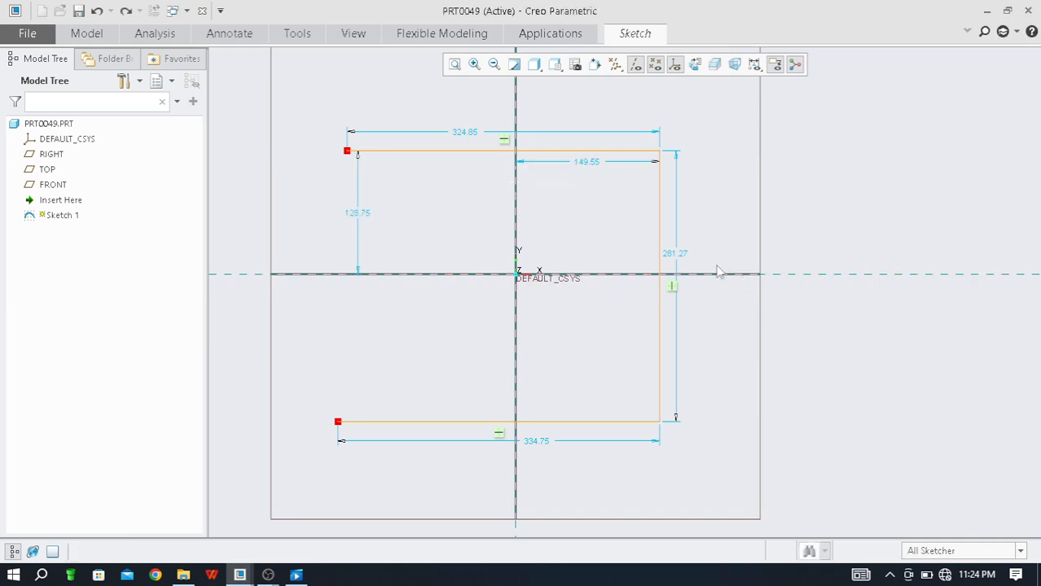
Thicken the C-shaped line chain as a loop with circular end caps, using thickness 20 and offset -40
{"action": "left_click", "coordinate": [635, 36]}
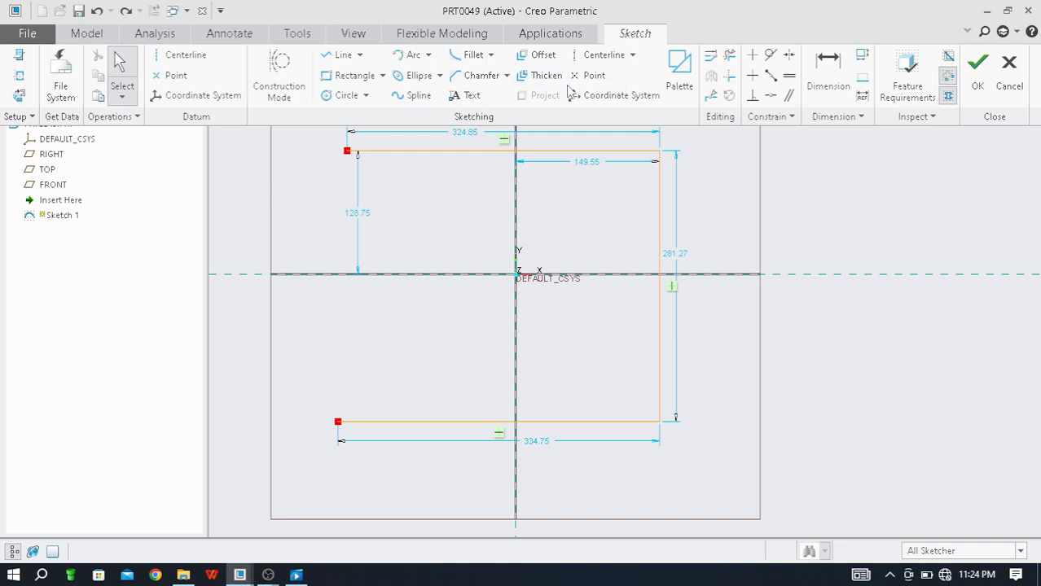
{"action": "left_click", "coordinate": [539, 81]}
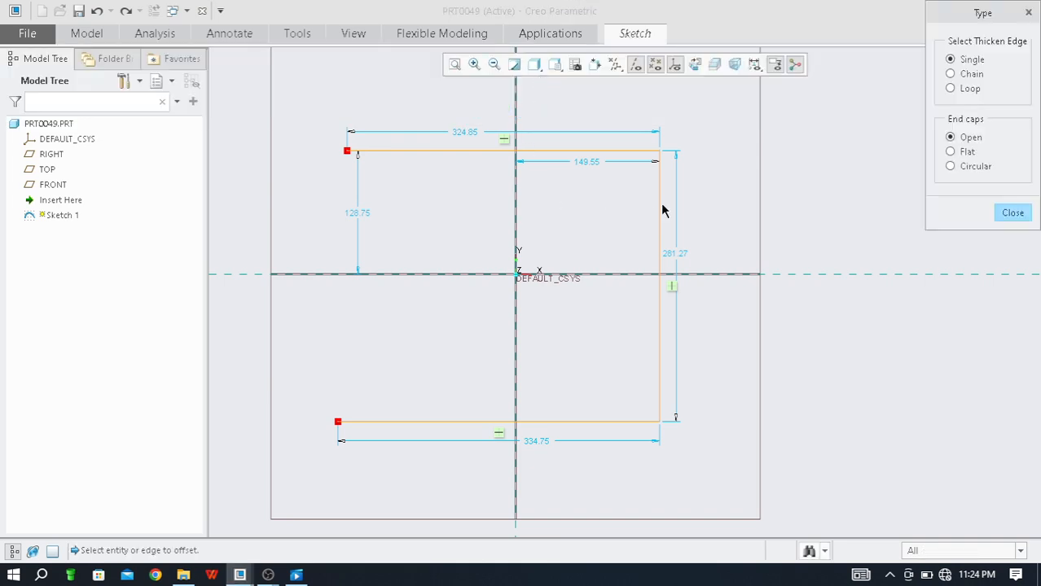
{"action": "left_click", "coordinate": [957, 90]}
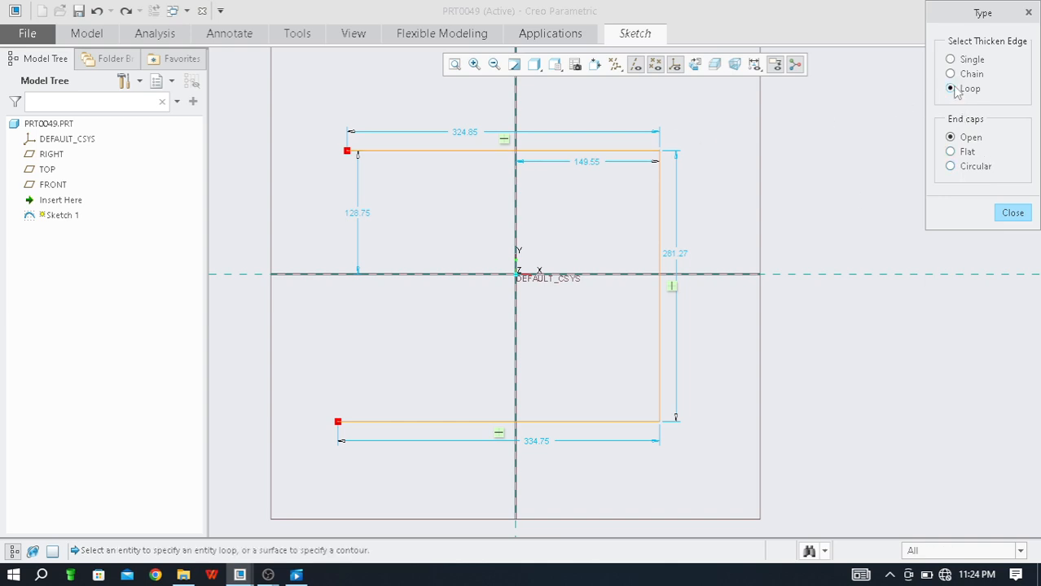
{"action": "left_click", "coordinate": [951, 167]}
{"action": "left_click", "coordinate": [475, 152]}
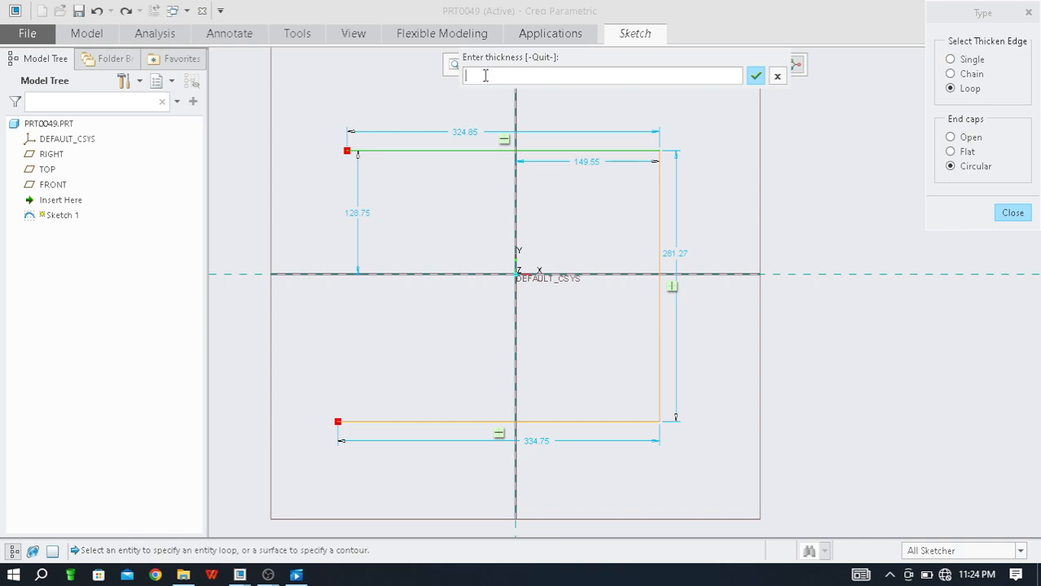
{"action": "left_click", "coordinate": [756, 77]}
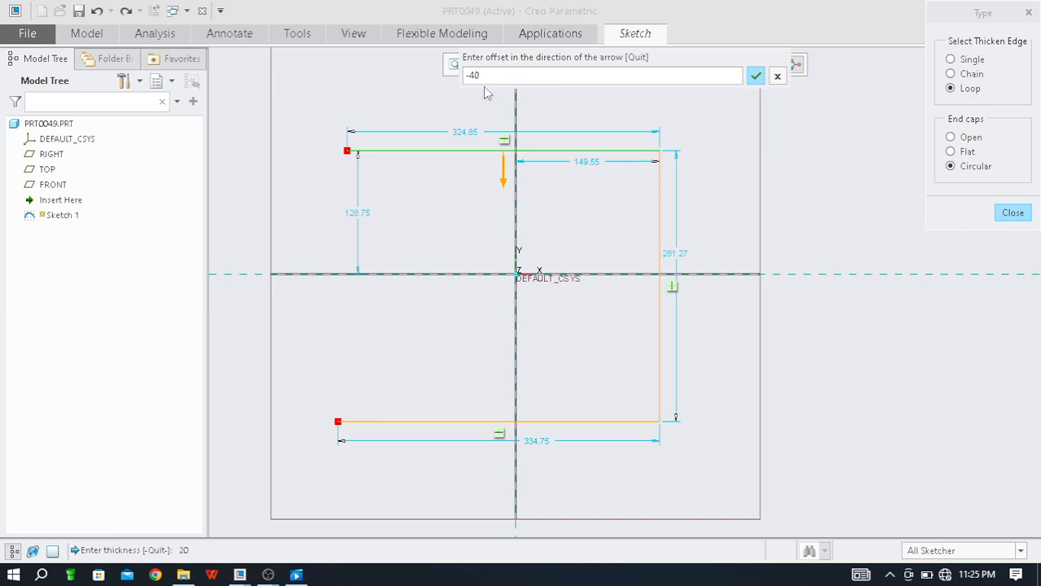
{"action": "left_click", "coordinate": [756, 76]}
{"action": "scroll", "coordinate": [467, 254], "scroll_direction": "up", "scroll_amount": 2}
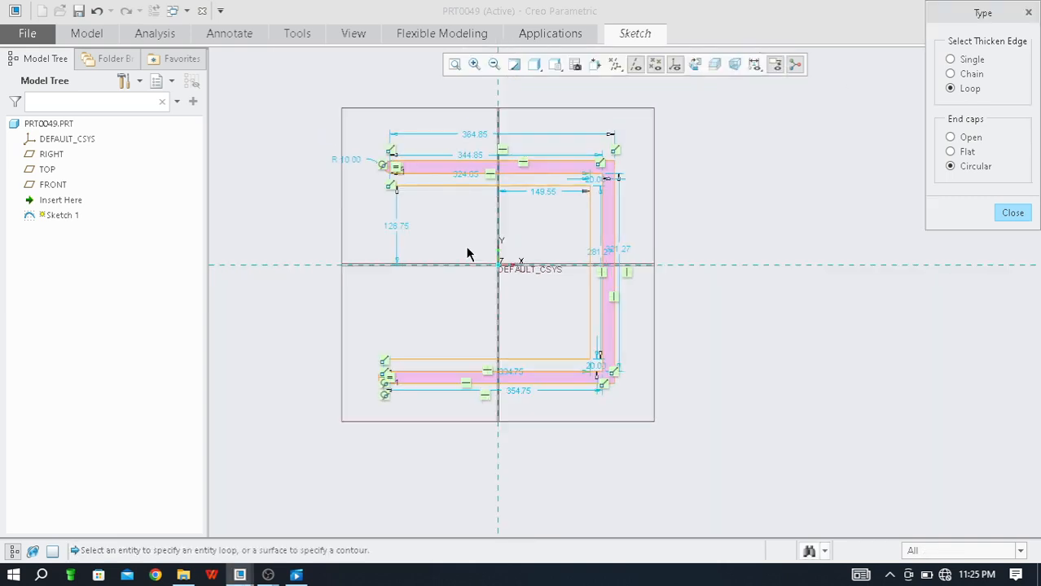
{"action": "scroll", "coordinate": [465, 188], "scroll_direction": "down", "scroll_amount": 2}
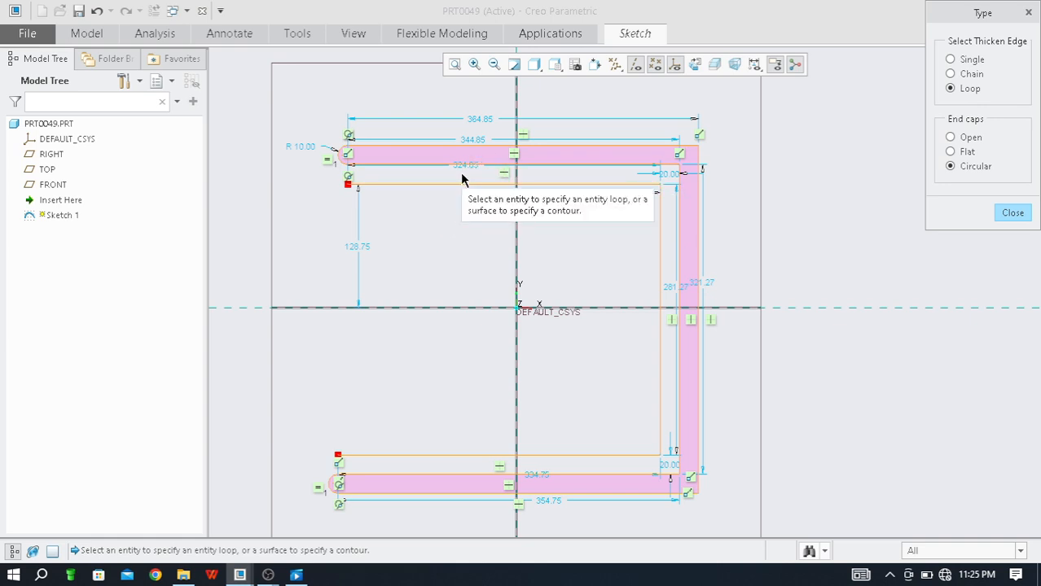
Examine the circular end cap at the upper open end of the thickened loop and its radius
{"action": "scroll", "coordinate": [352, 162], "scroll_direction": "up", "scroll_amount": 2}
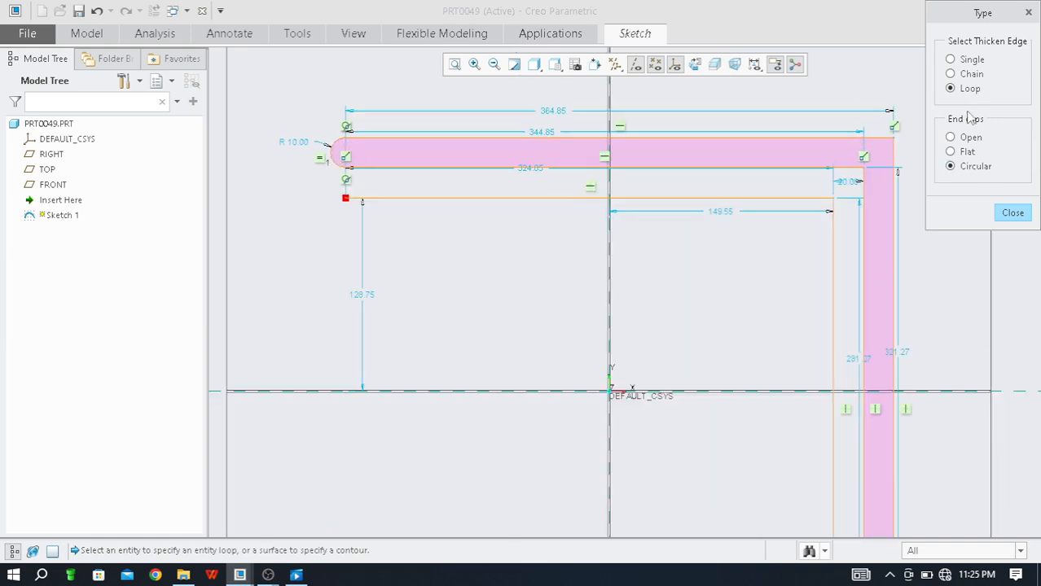
{"action": "scroll", "coordinate": [340, 153], "scroll_direction": "up", "scroll_amount": 3}
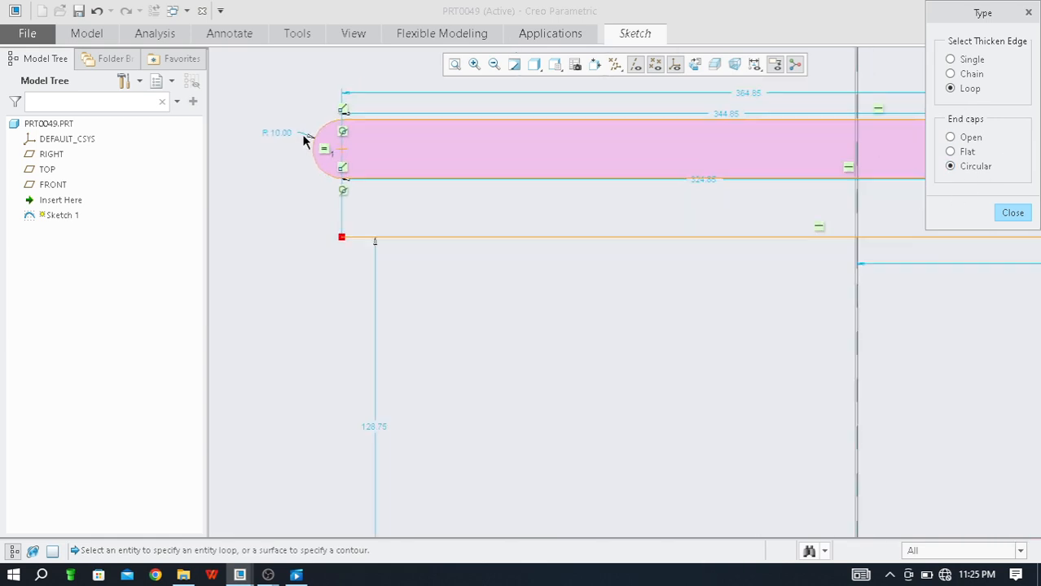
{"action": "scroll", "coordinate": [303, 140], "scroll_direction": "down", "scroll_amount": 3}
{"action": "scroll", "coordinate": [293, 142], "scroll_direction": "down", "scroll_amount": 1}
{"action": "scroll", "coordinate": [291, 143], "scroll_direction": "up", "scroll_amount": 1}
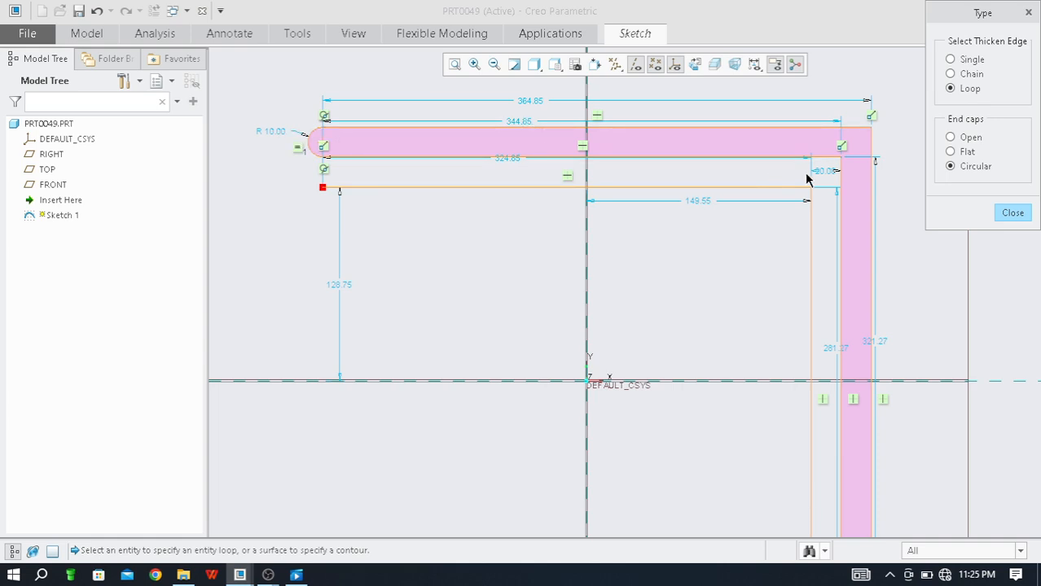
Examine the corners of the thickened loop and its spacing from the original C-shaped line chain
{"action": "scroll", "coordinate": [319, 132], "scroll_direction": "up", "scroll_amount": 2}
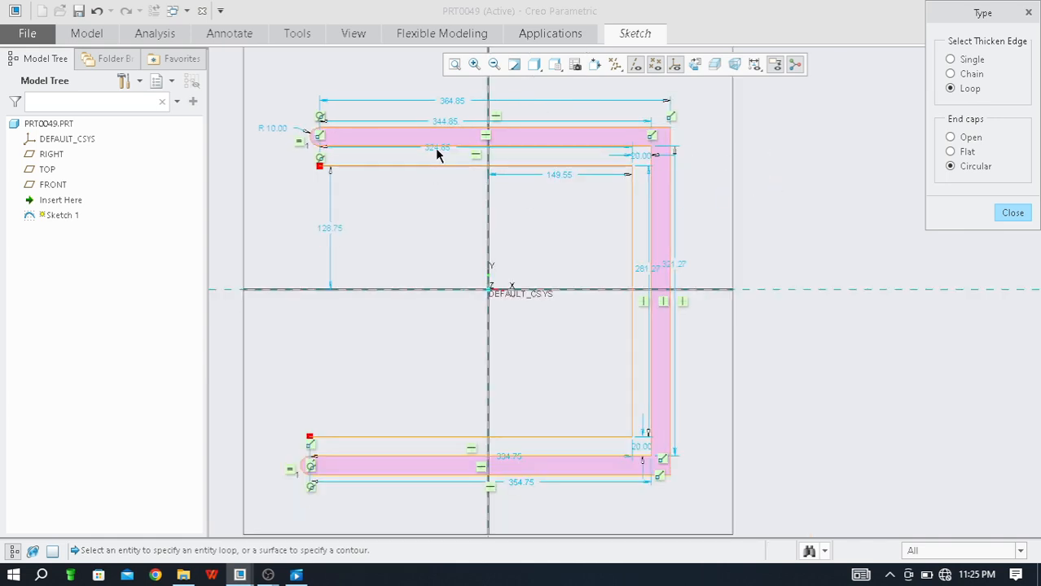
{"action": "scroll", "coordinate": [619, 173], "scroll_direction": "down", "scroll_amount": 2}
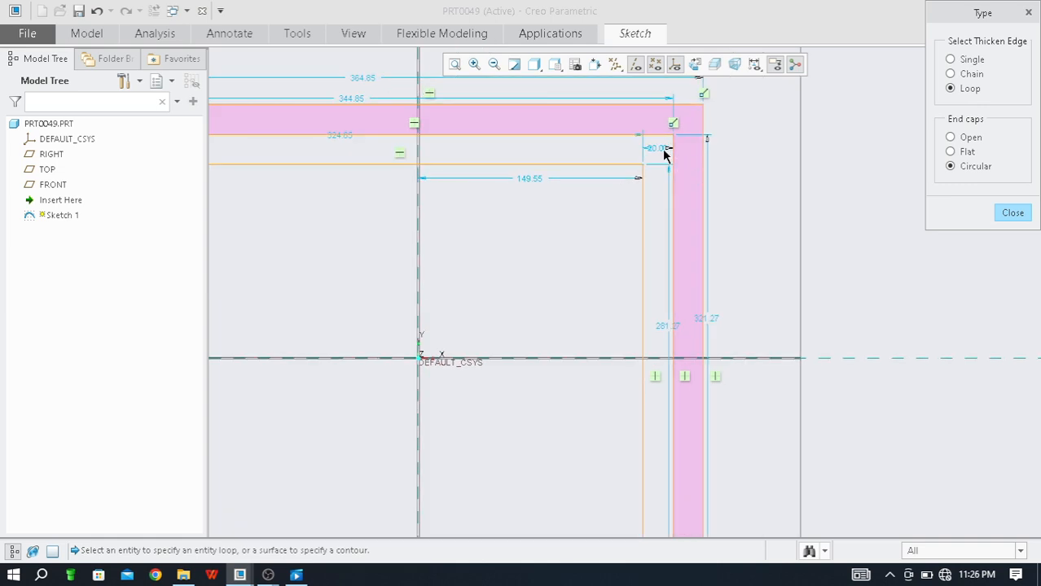
{"action": "scroll", "coordinate": [663, 155], "scroll_direction": "up", "scroll_amount": 2}
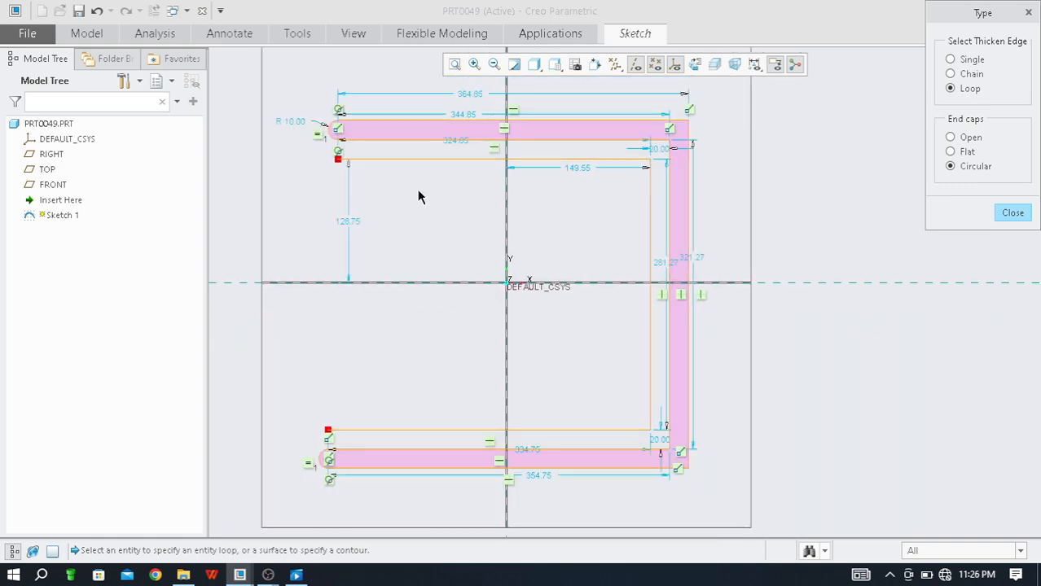
{"action": "scroll", "coordinate": [412, 115], "scroll_direction": "down", "scroll_amount": 2}
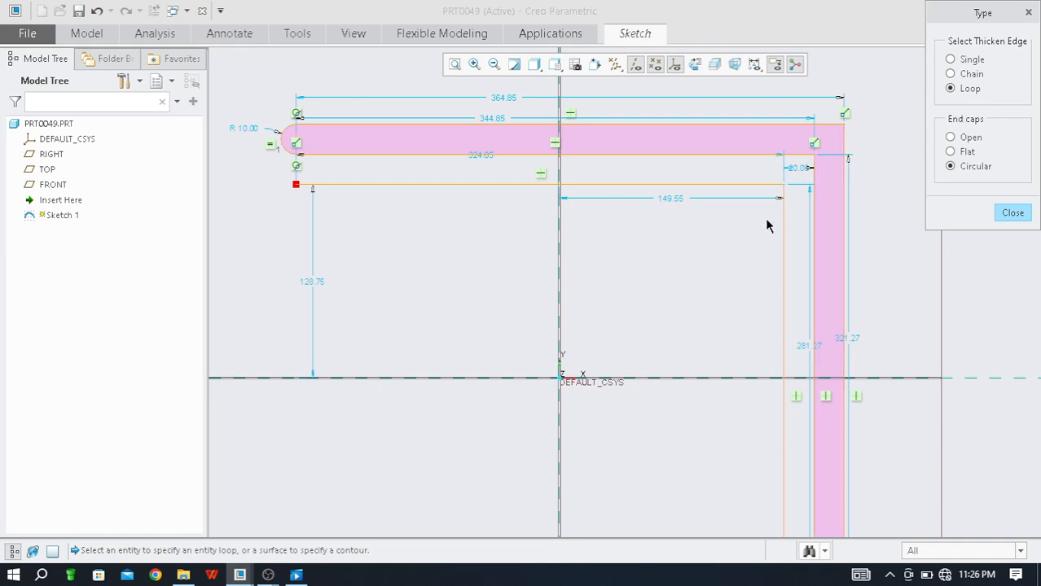
{"action": "scroll", "coordinate": [586, 130], "scroll_direction": "up", "scroll_amount": 2}
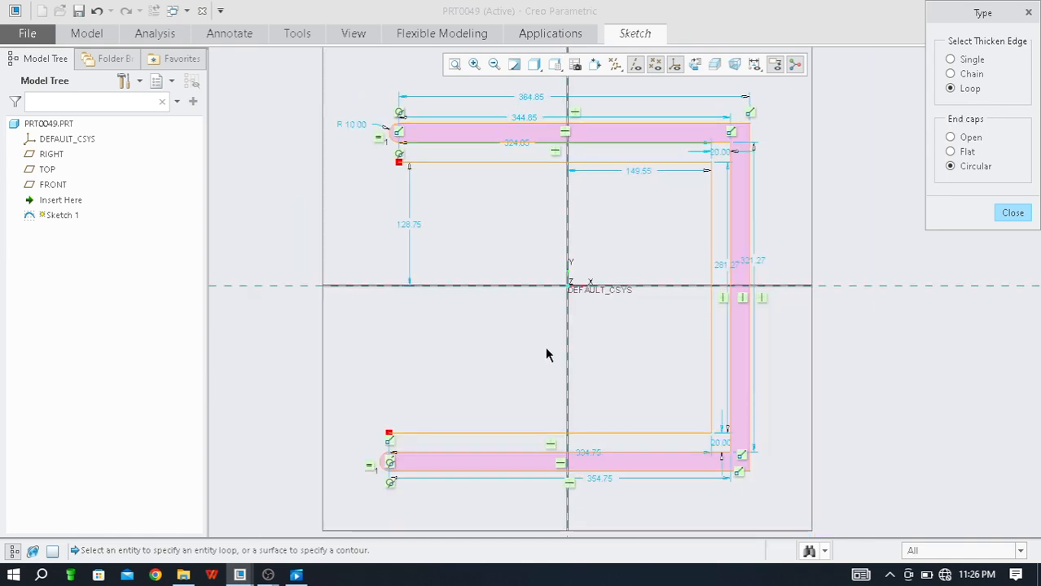
{"action": "scroll", "coordinate": [623, 482], "scroll_direction": "down", "scroll_amount": 2}
{"action": "scroll", "coordinate": [847, 438], "scroll_direction": "down", "scroll_amount": 2}
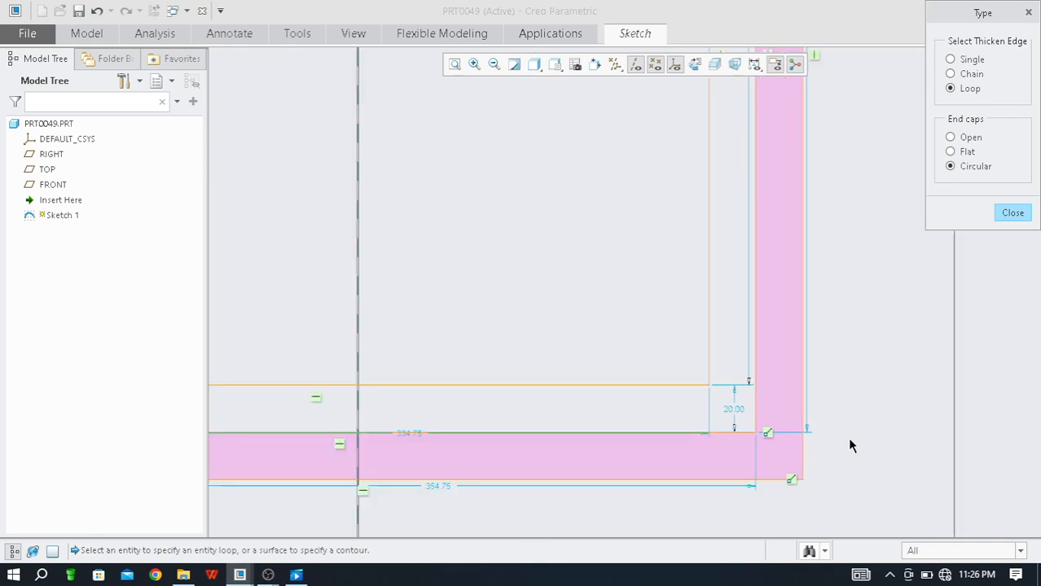
{"action": "scroll", "coordinate": [687, 443], "scroll_direction": "up", "scroll_amount": 2}
{"action": "scroll", "coordinate": [738, 379], "scroll_direction": "up", "scroll_amount": 2}
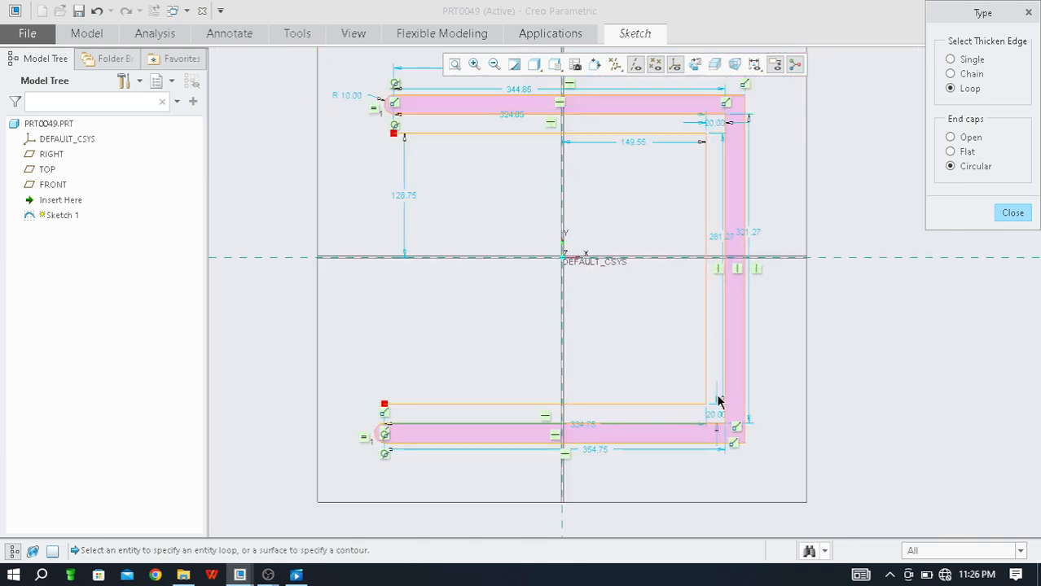
{"action": "scroll", "coordinate": [720, 97], "scroll_direction": "down", "scroll_amount": 2}
{"action": "scroll", "coordinate": [729, 97], "scroll_direction": "down", "scroll_amount": 2}
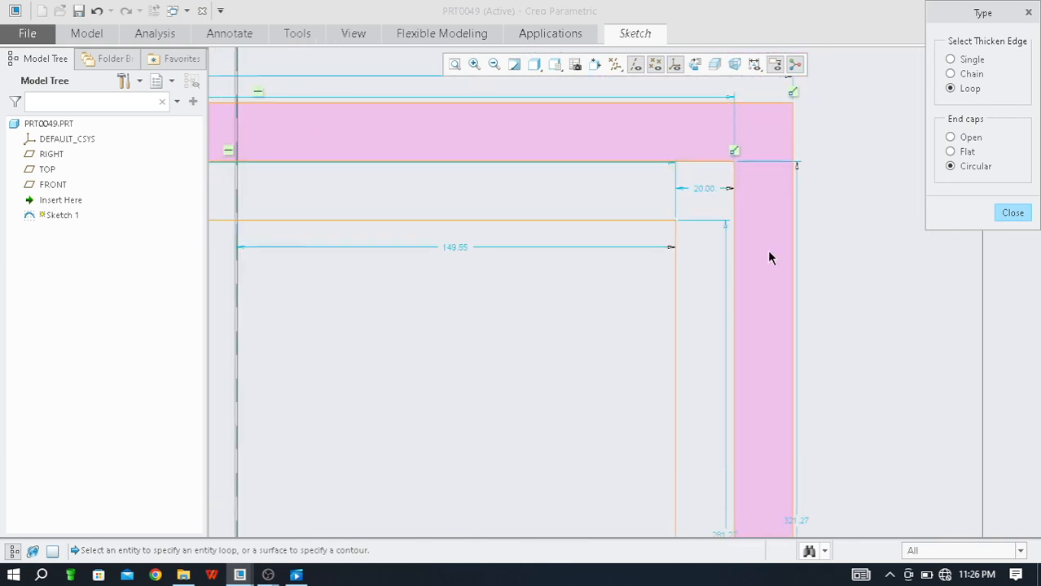
{"action": "scroll", "coordinate": [823, 248], "scroll_direction": "up", "scroll_amount": 2}
{"action": "scroll", "coordinate": [627, 194], "scroll_direction": "up", "scroll_amount": 2}
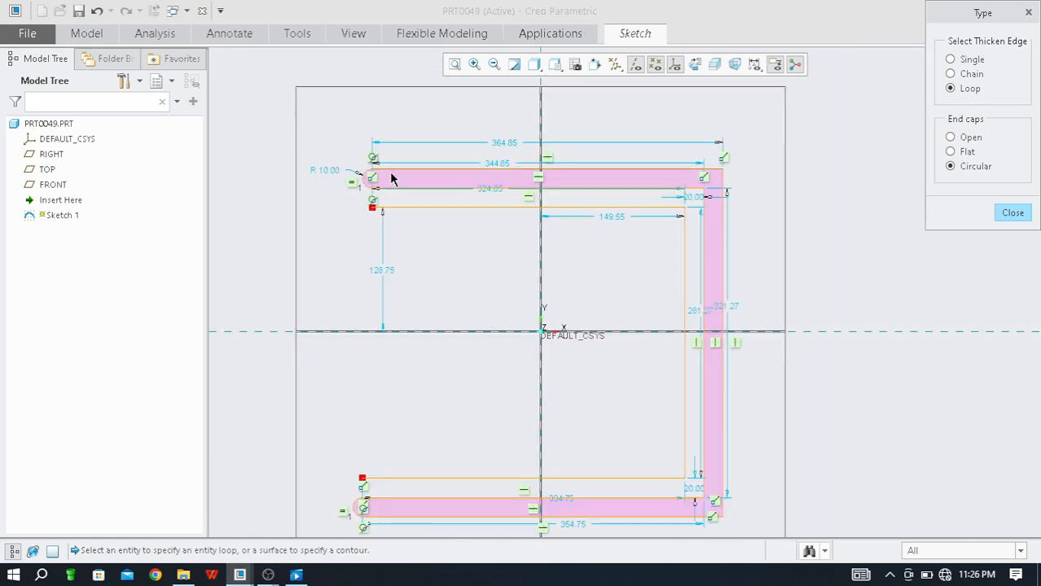
Leave the Thicken command and dimension the distance between the original upper line and the loop's outer upper line, placing it beyond the circular cap
{"action": "left_click", "coordinate": [401, 174]}
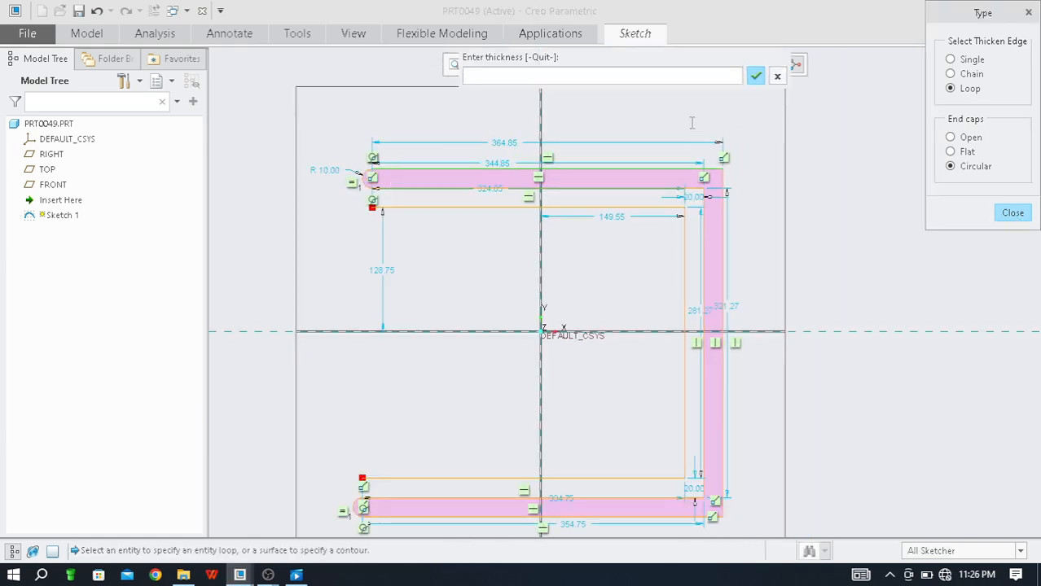
{"action": "left_click", "coordinate": [777, 76]}
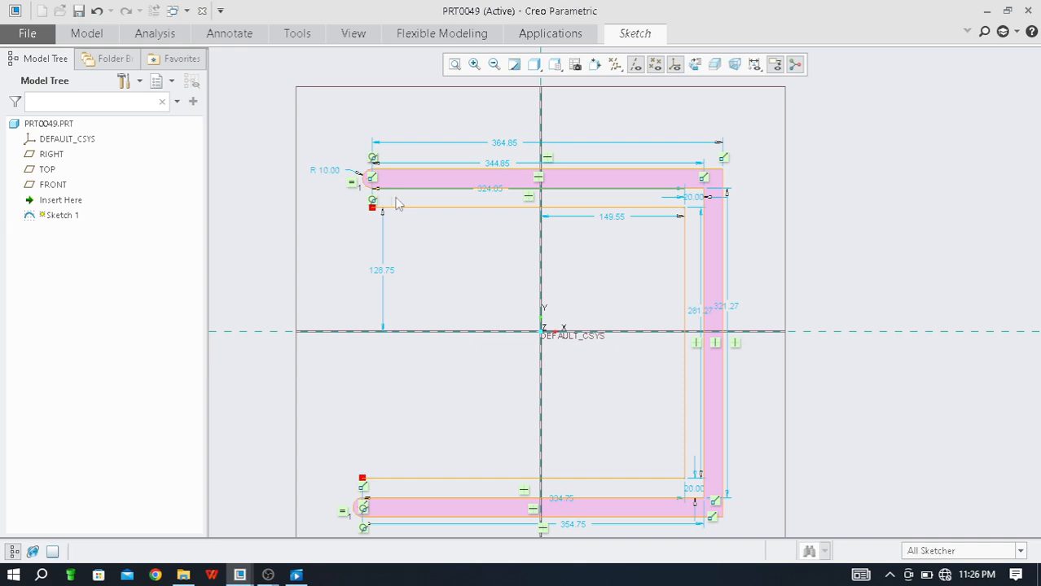
{"action": "left_click", "coordinate": [410, 170]}
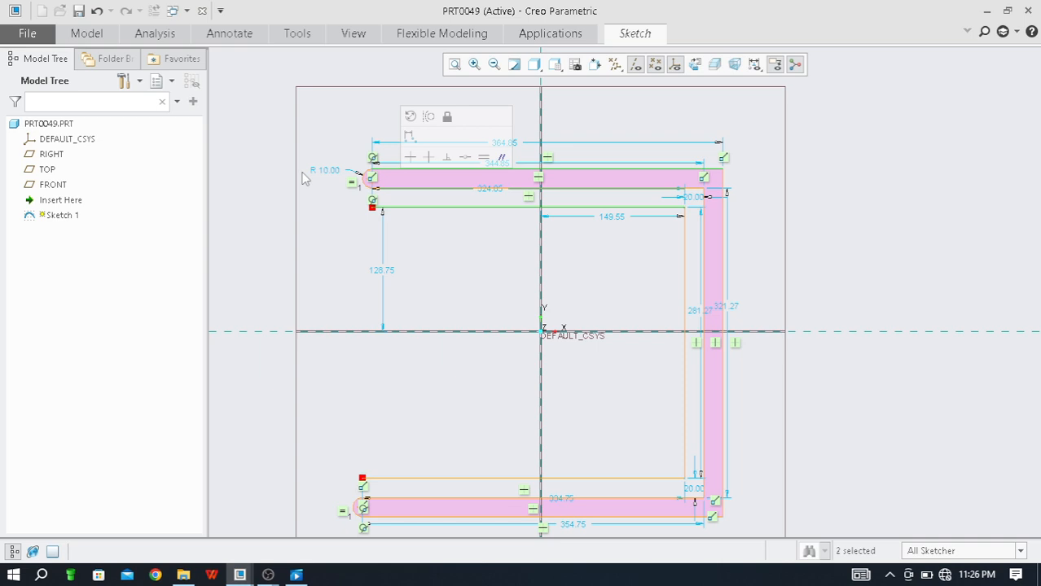
{"action": "left_click", "coordinate": [410, 138]}
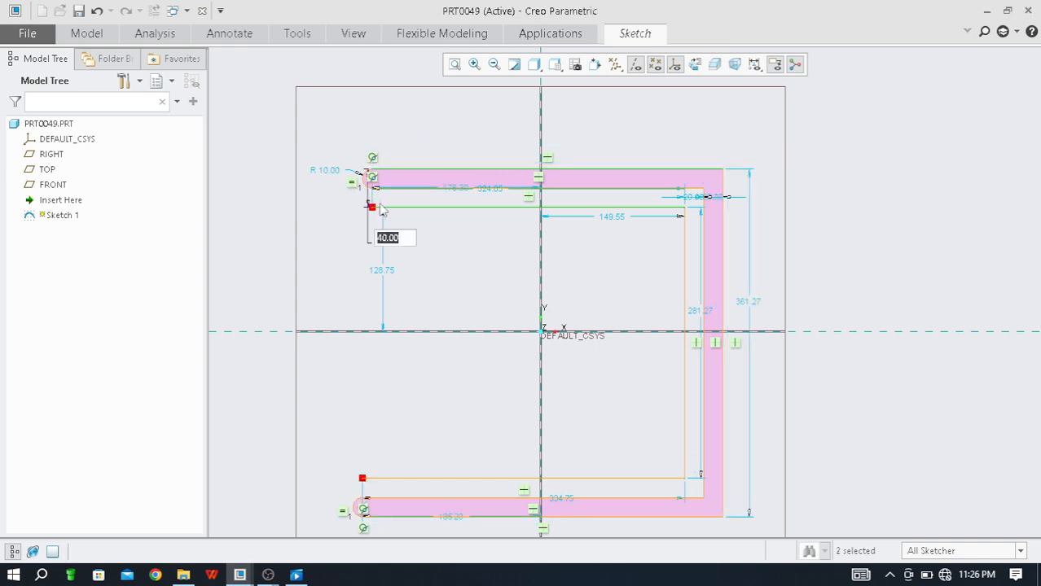
{"action": "scroll", "coordinate": [381, 210], "scroll_direction": "up", "scroll_amount": 1}
{"action": "scroll", "coordinate": [391, 208], "scroll_direction": "up", "scroll_amount": 3}
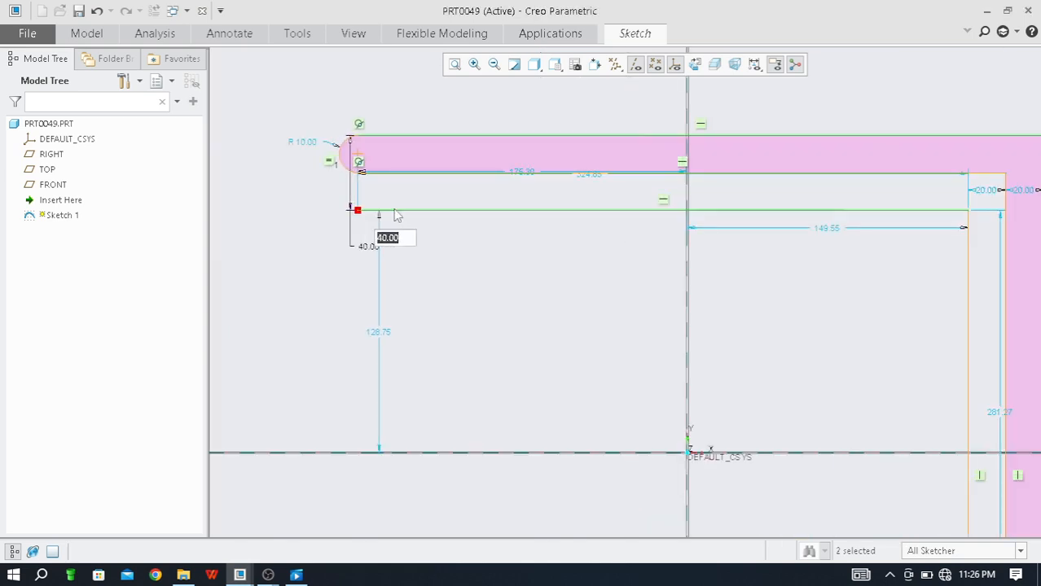
{"action": "left_click", "coordinate": [491, 265]}
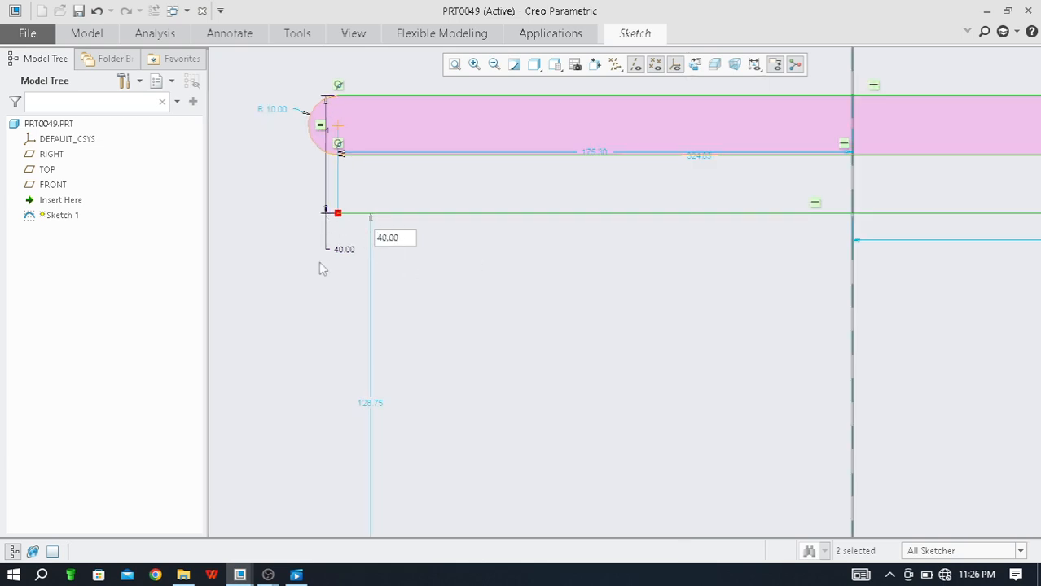
{"action": "middle_click", "coordinate": [314, 242]}
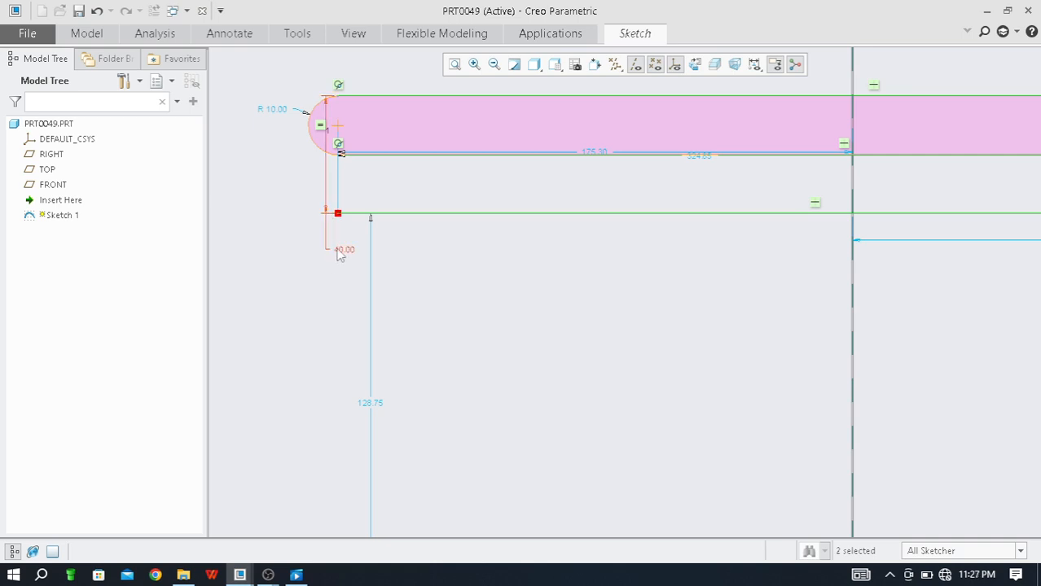
{"action": "left_click_drag", "start_coordinate": [339, 253], "coordinate": [255, 154]}
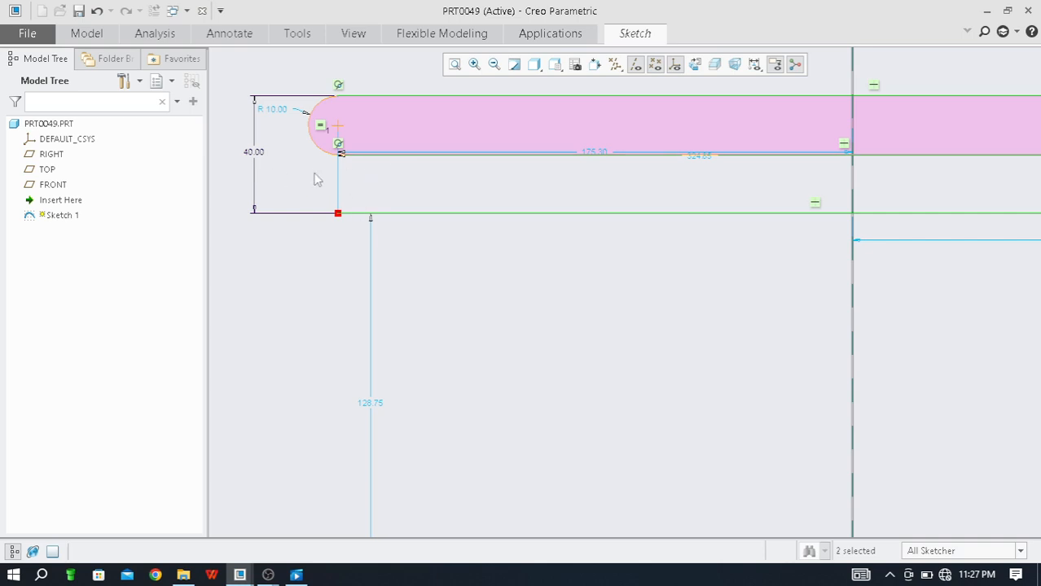
Examine the new offset dimension beside the circular cap and the overall thickened C-shaped profile
{"action": "scroll", "coordinate": [316, 177], "scroll_direction": "up", "scroll_amount": 3}
{"action": "scroll", "coordinate": [330, 200], "scroll_direction": "down", "scroll_amount": 5}
{"action": "scroll", "coordinate": [245, 163], "scroll_direction": "up", "scroll_amount": 4}
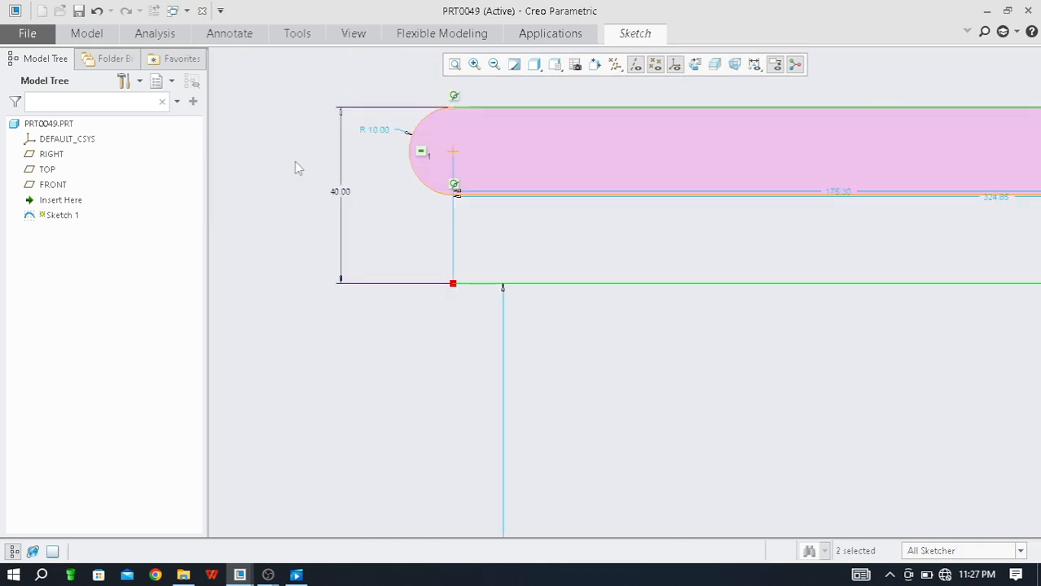
{"action": "scroll", "coordinate": [320, 291], "scroll_direction": "down", "scroll_amount": 4}
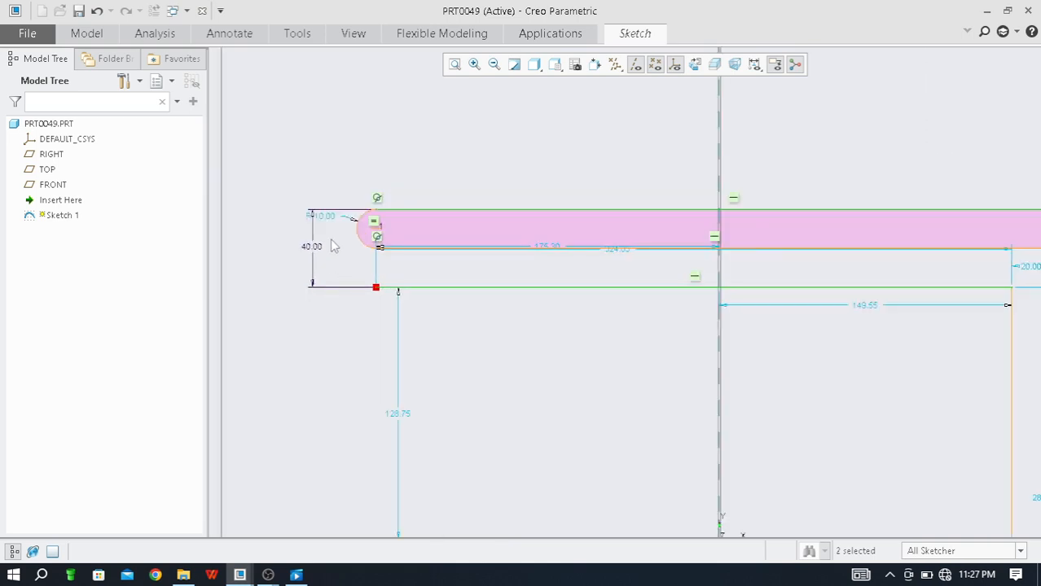
{"action": "scroll", "coordinate": [311, 193], "scroll_direction": "up", "scroll_amount": 2}
{"action": "scroll", "coordinate": [316, 193], "scroll_direction": "down", "scroll_amount": 4}
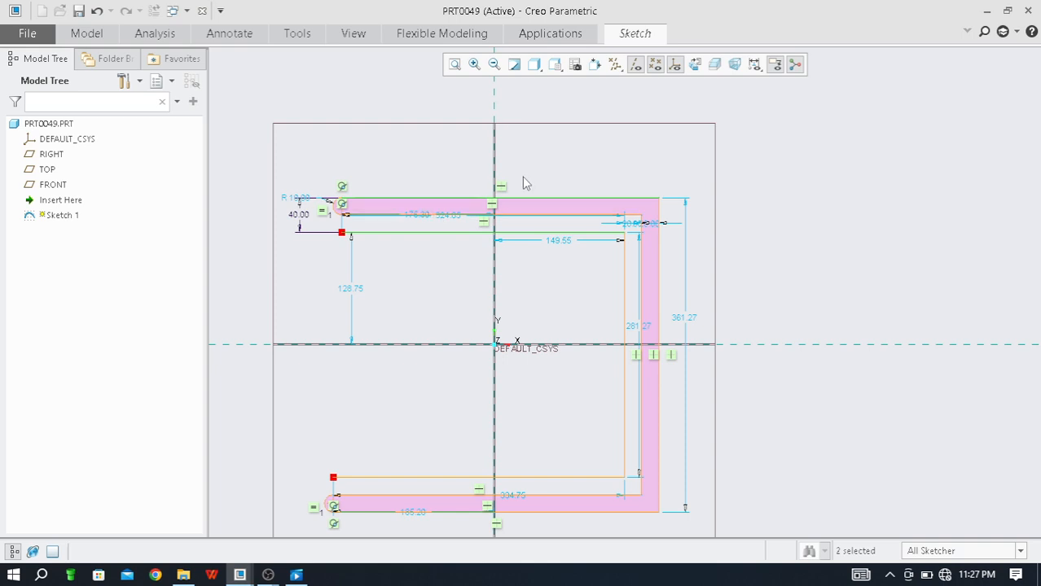
{"action": "scroll", "coordinate": [525, 184], "scroll_direction": "up", "scroll_amount": 2}
{"action": "scroll", "coordinate": [570, 172], "scroll_direction": "down", "scroll_amount": 2}
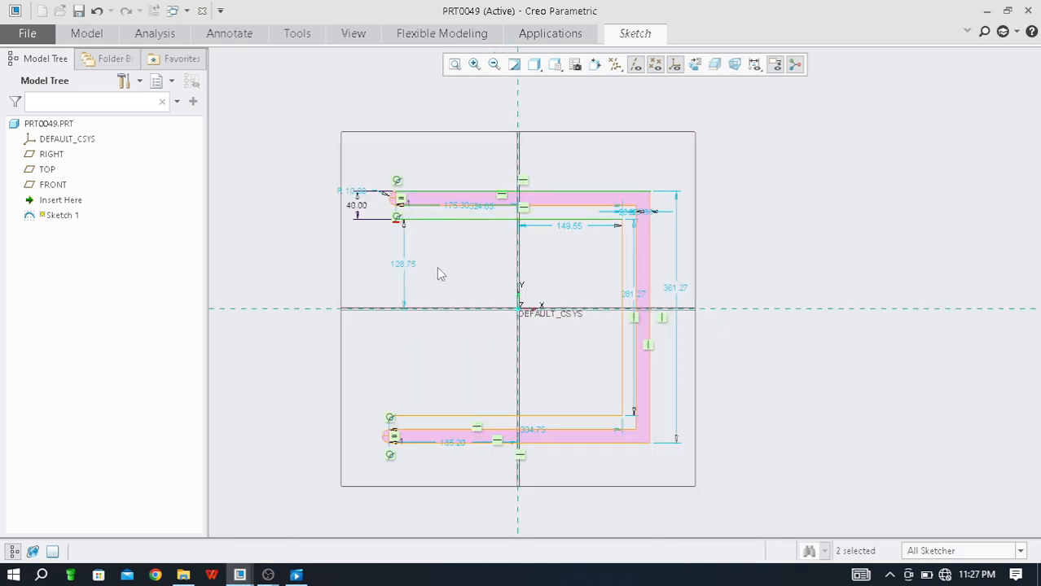
{"action": "left_click", "coordinate": [643, 37]}
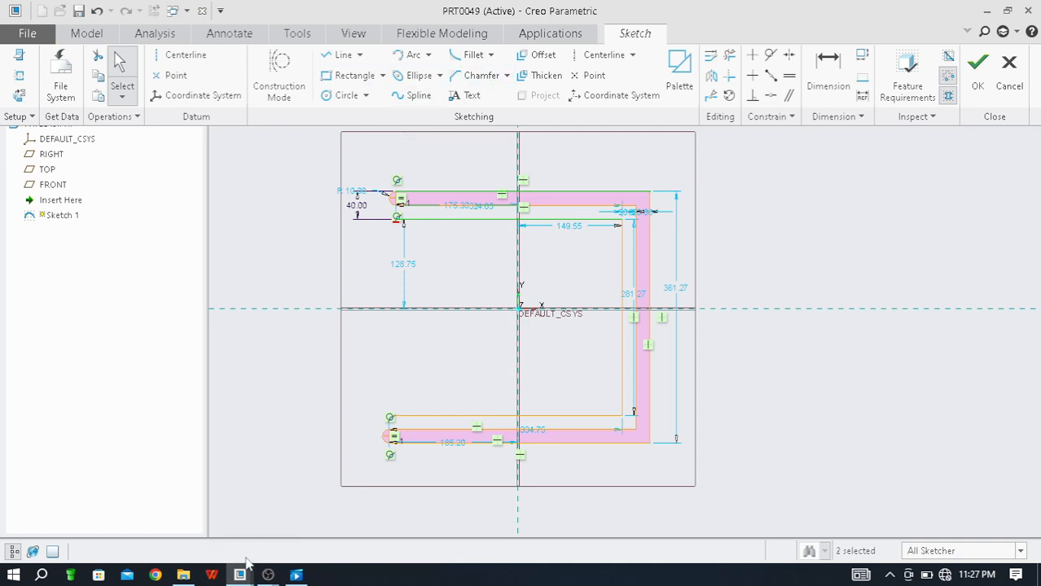
{"action": "left_click", "coordinate": [274, 575]}
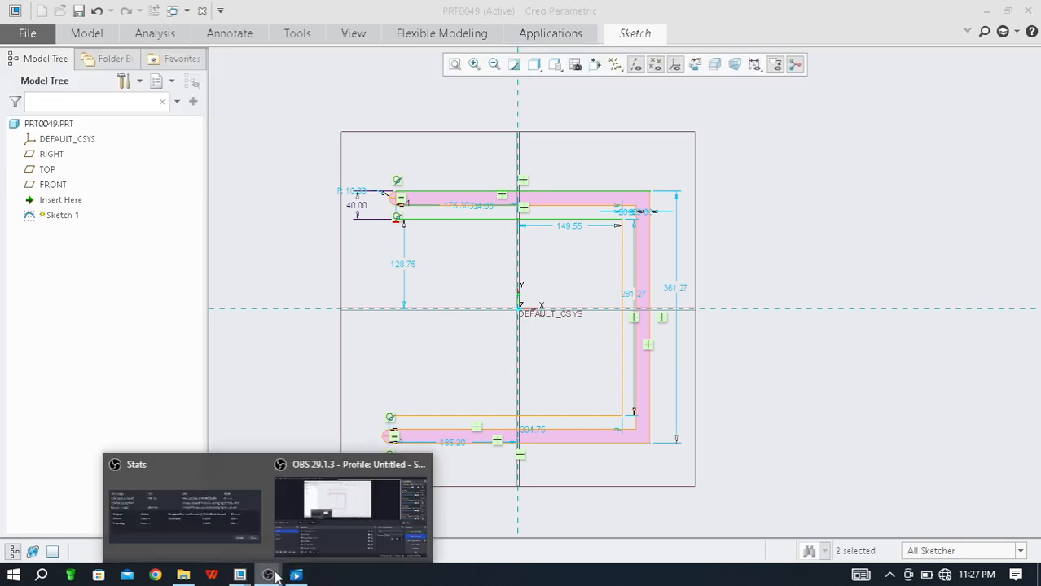